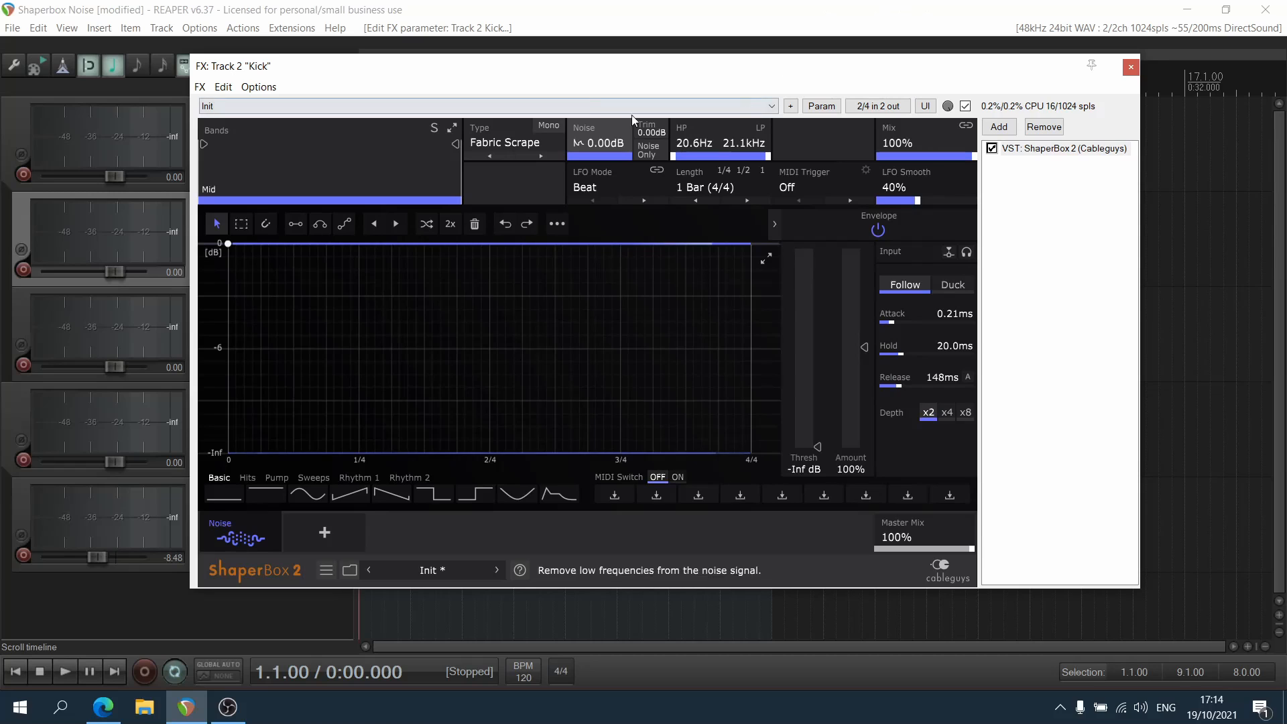
Close the Kick effects window, bypass the effects on the Kick, Snare and Synths tracks, and listen to the loop without them
left_click_drag(539, 66, 727, 76)
left_click_drag(295, 432, 262, 276)
left_click(265, 206)
left_click(267, 205)
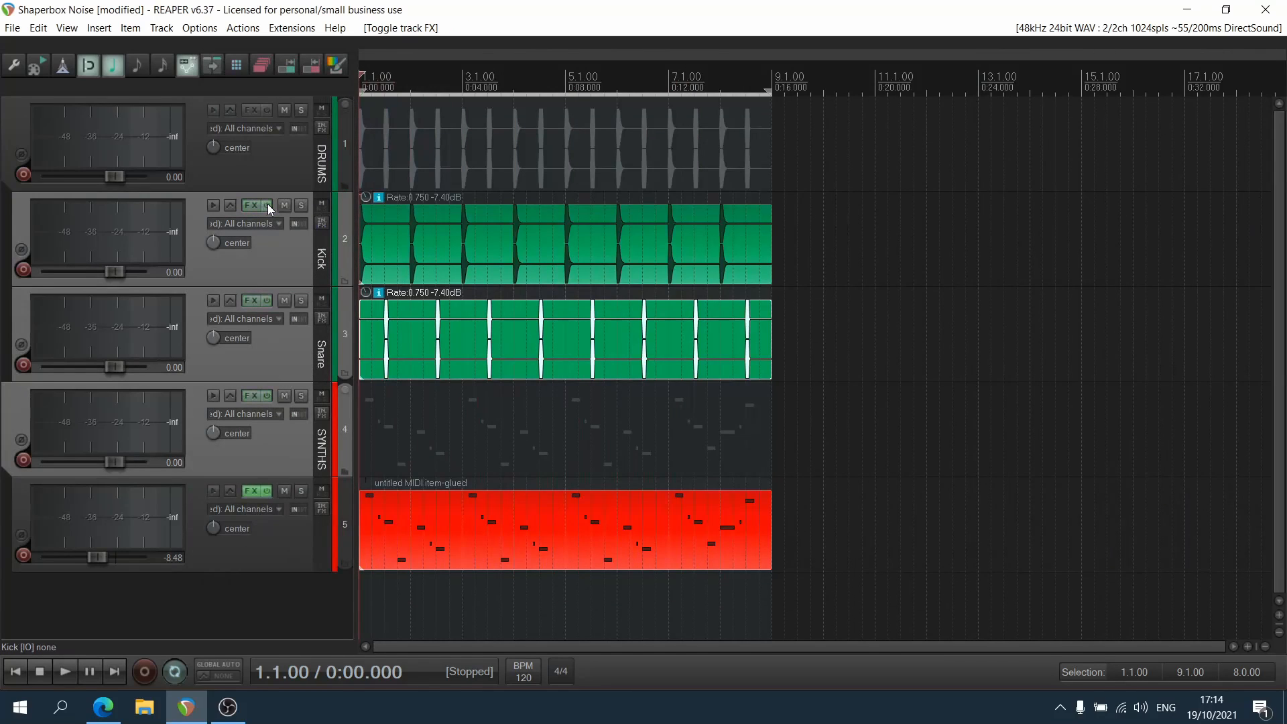
key("space")
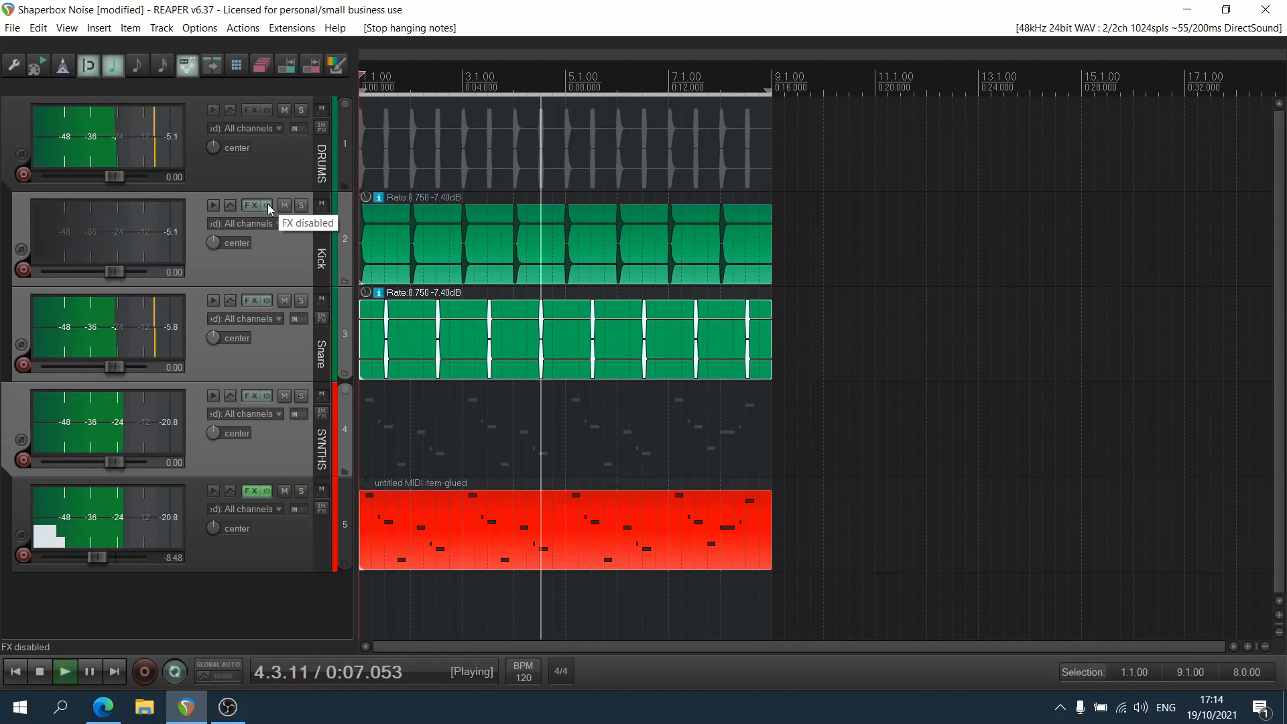
key("space")
Re-enable the effects on the Kick, Snare and Synths tracks and listen to the loop for comparison
left_click(268, 204)
key("space")
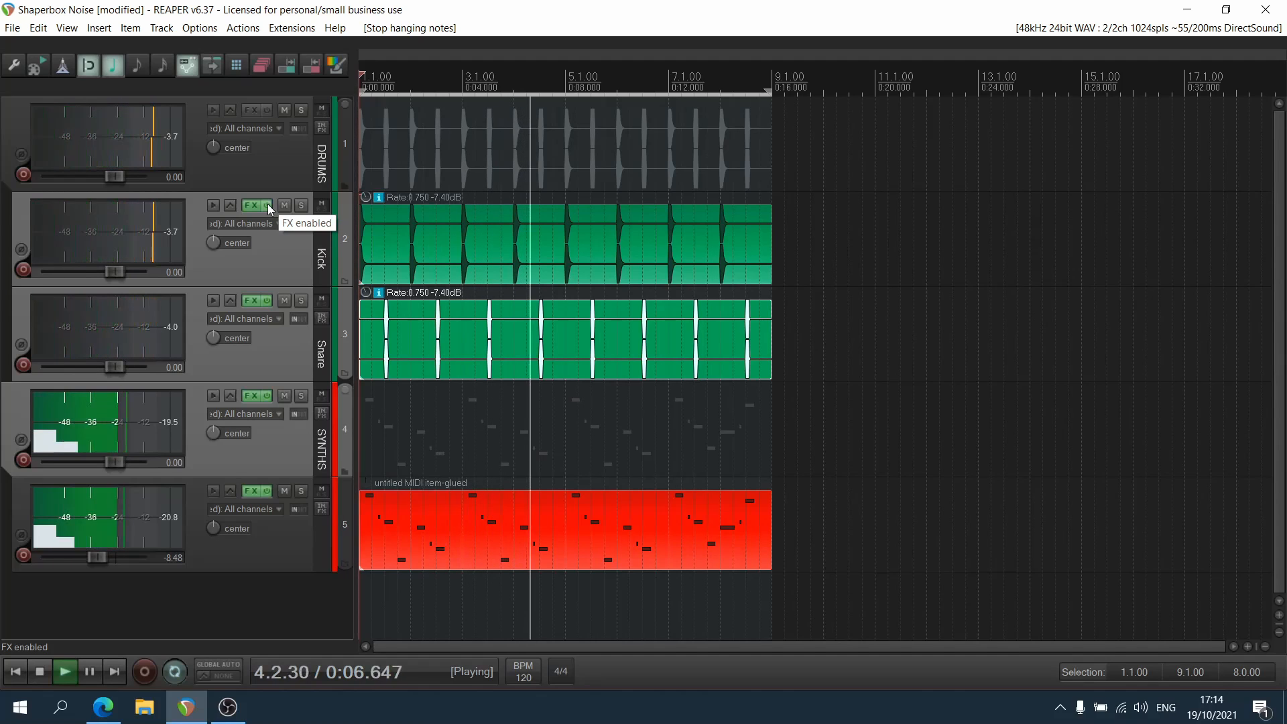
key("space")
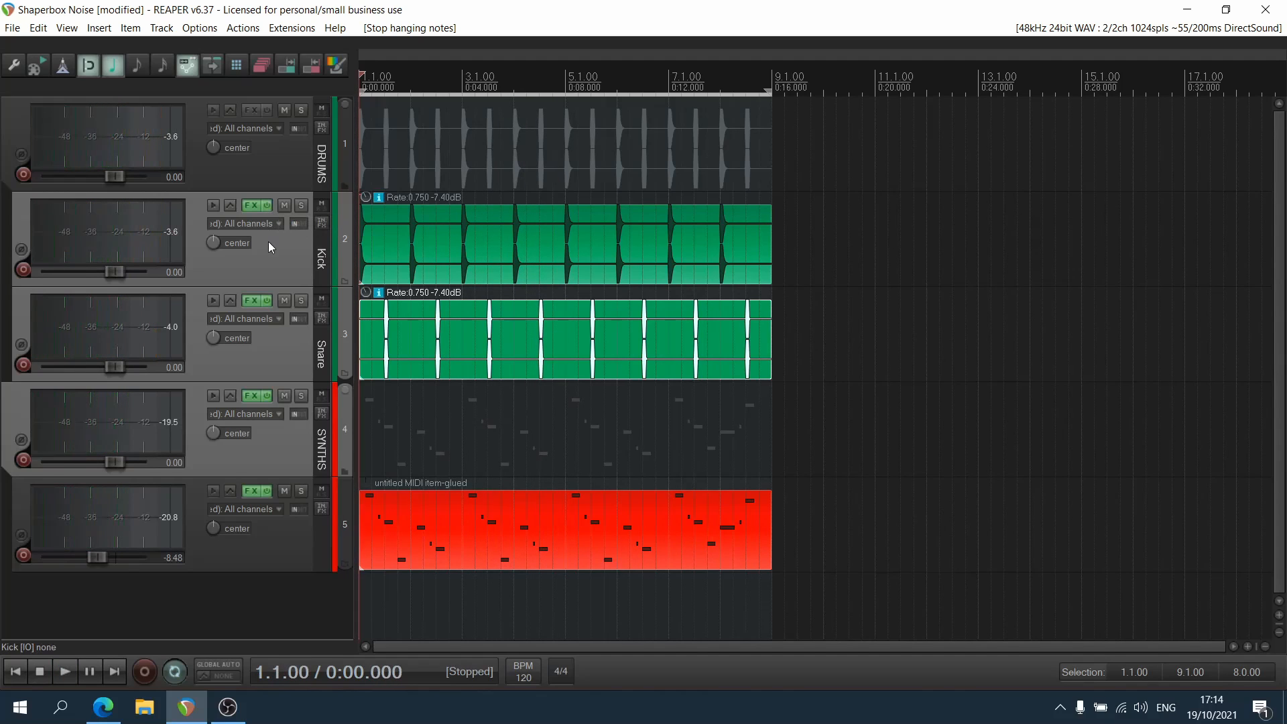
Select only the Kick track and open its ShaperBox 2 effect
left_click(261, 260)
left_click(253, 206)
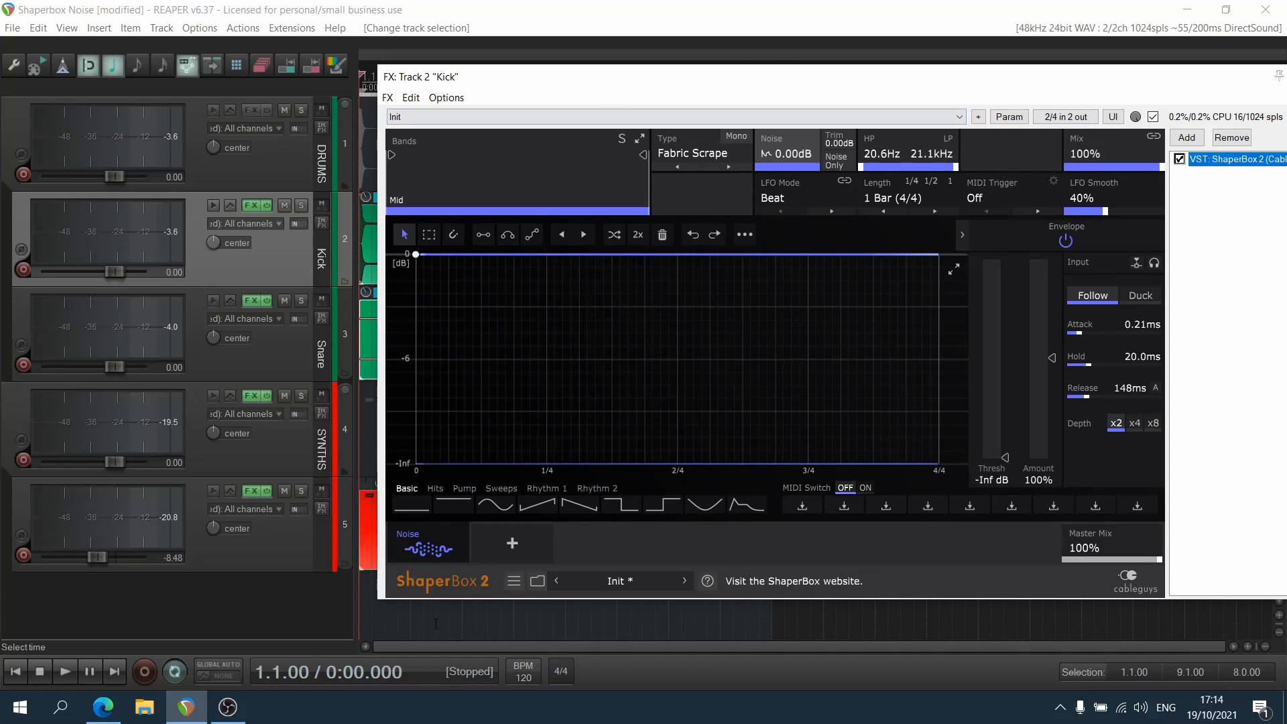
Try adding the Crush and Drive shapers alongside Noise, and remove both again
left_click(512, 543)
left_click(767, 354)
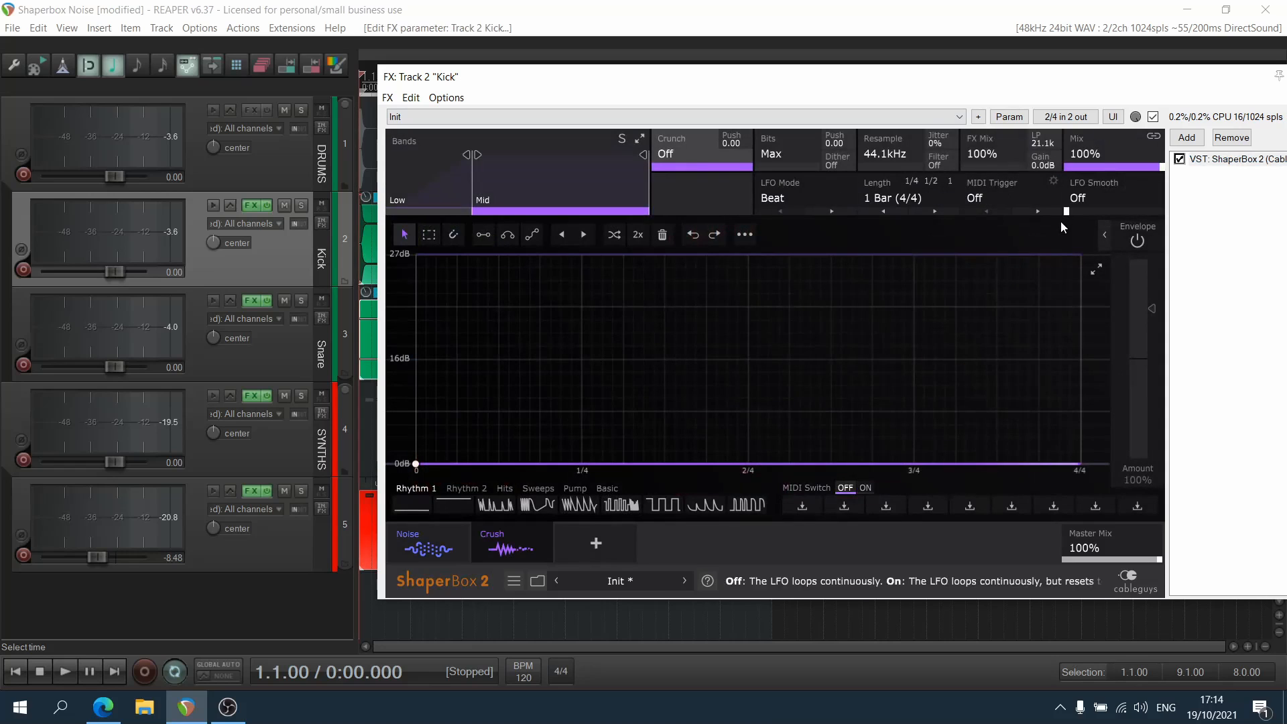
left_click(598, 543)
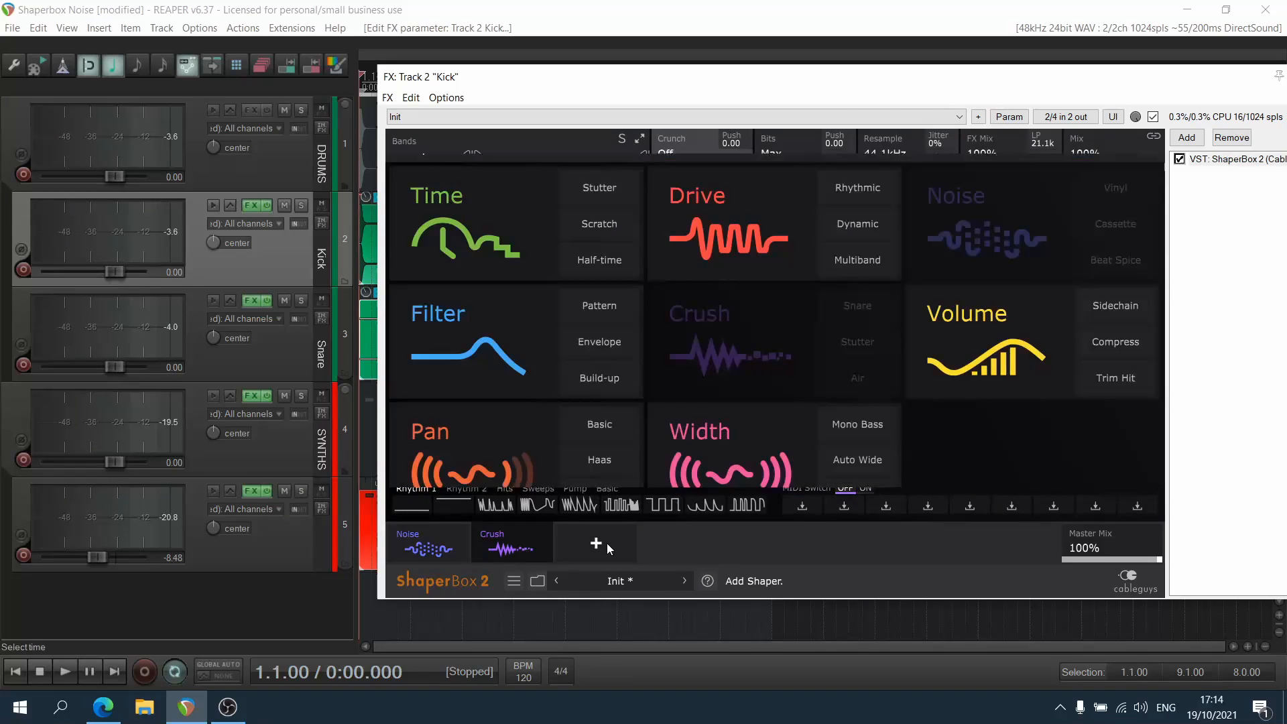
left_click(786, 172)
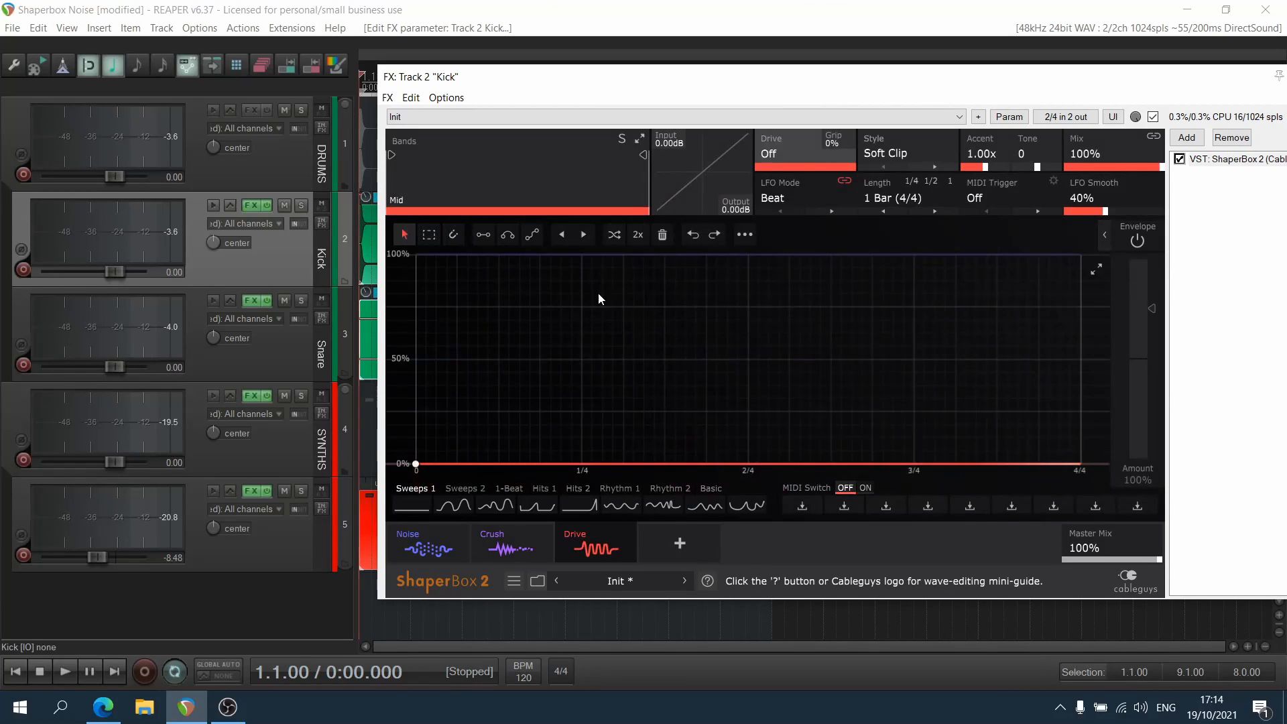
left_click(627, 551)
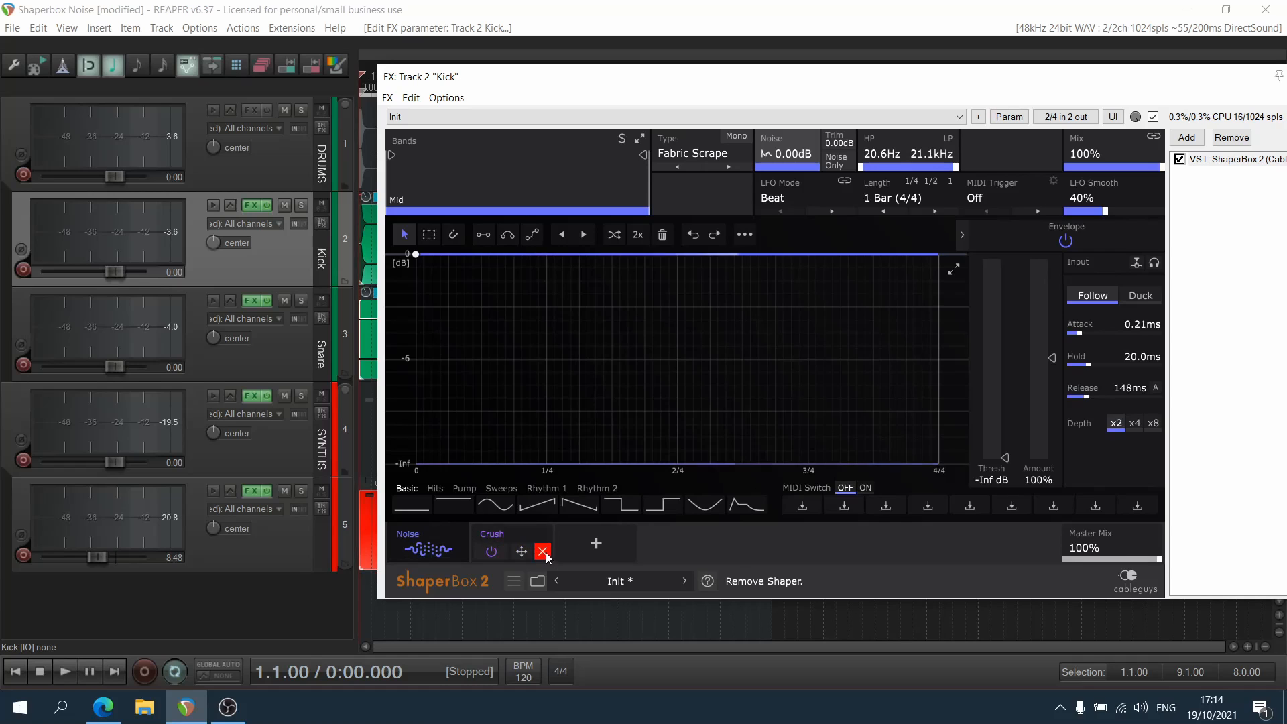
left_click(543, 551)
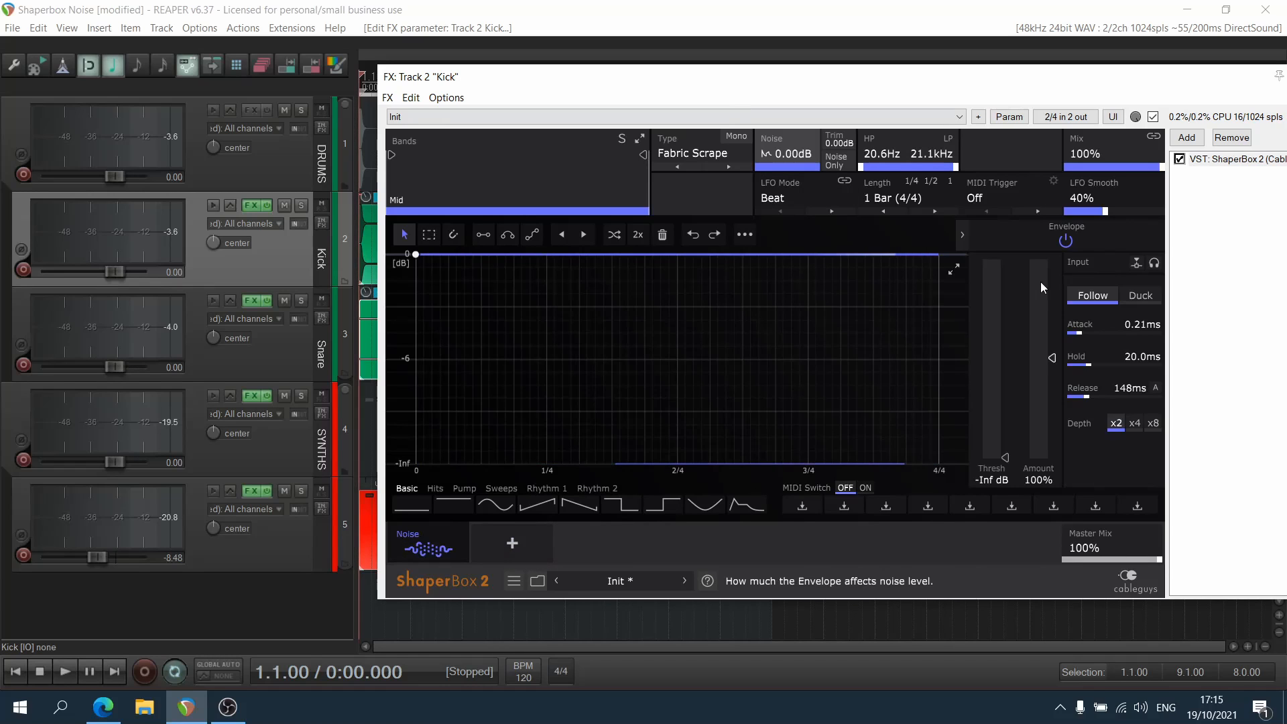
Examine the noise, organic and analogue sources available as noise types for the Noise shaper
left_click(670, 153)
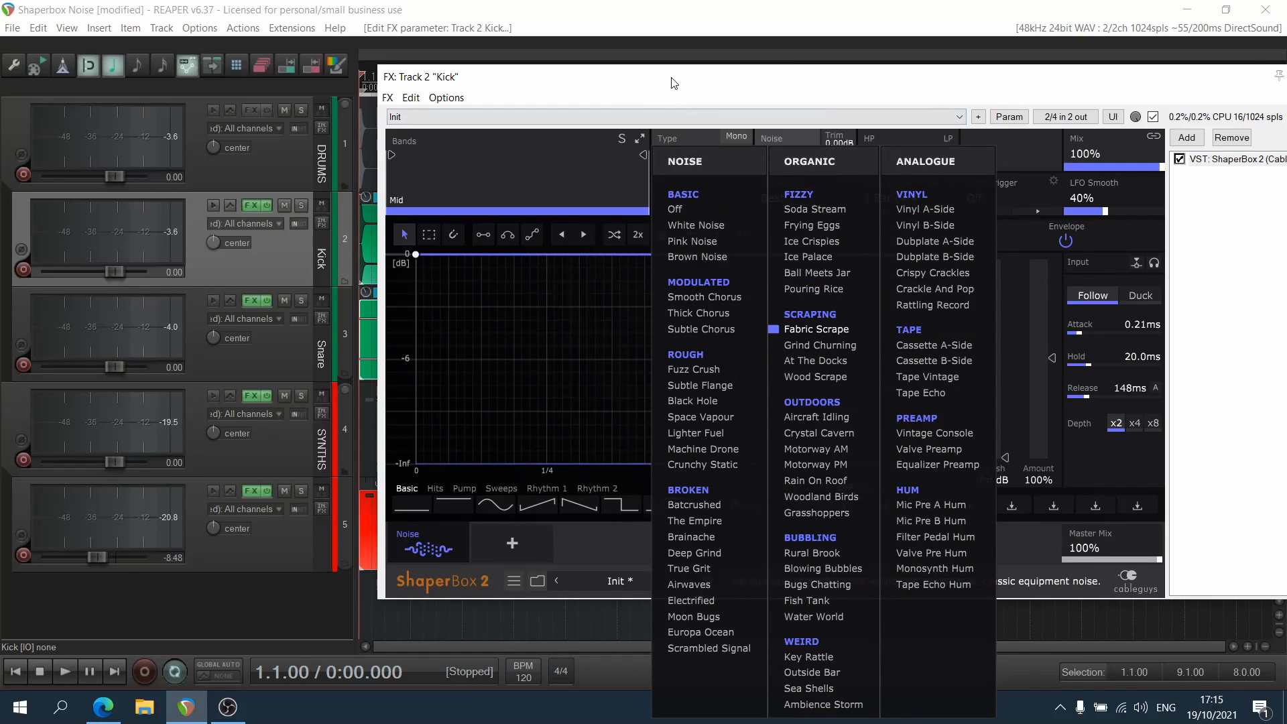
left_click(1149, 476)
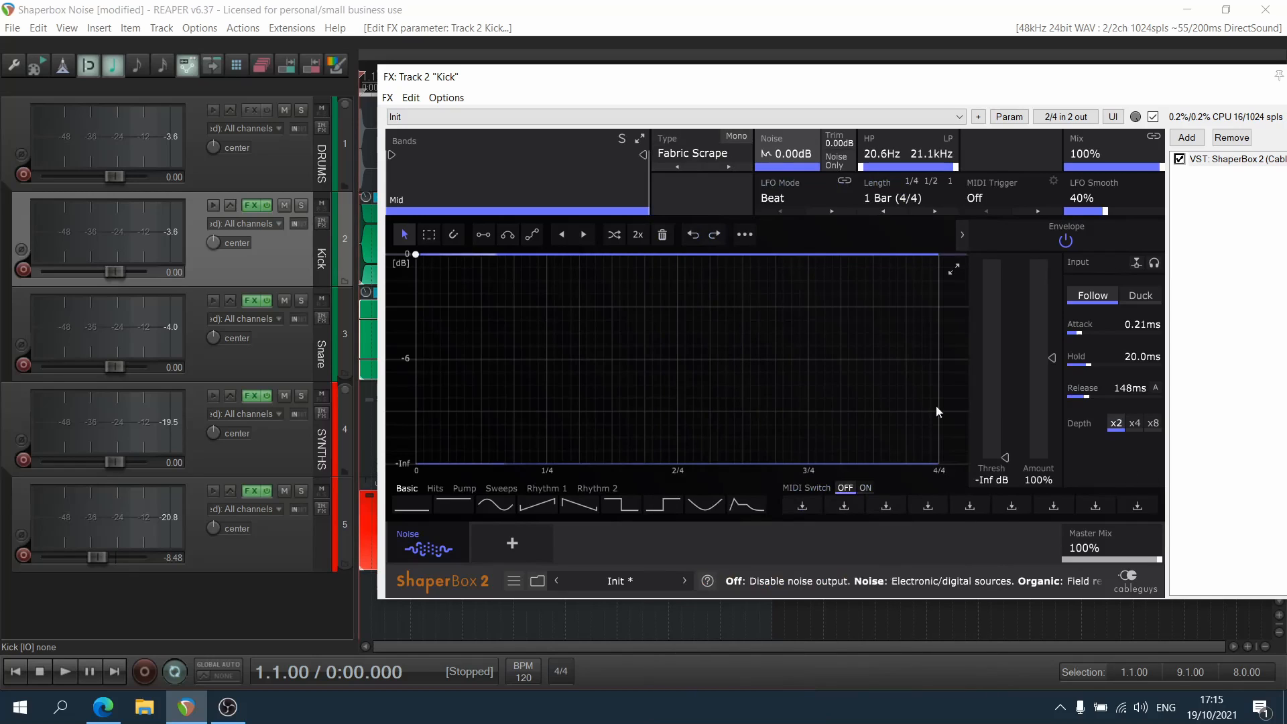
left_click(714, 159)
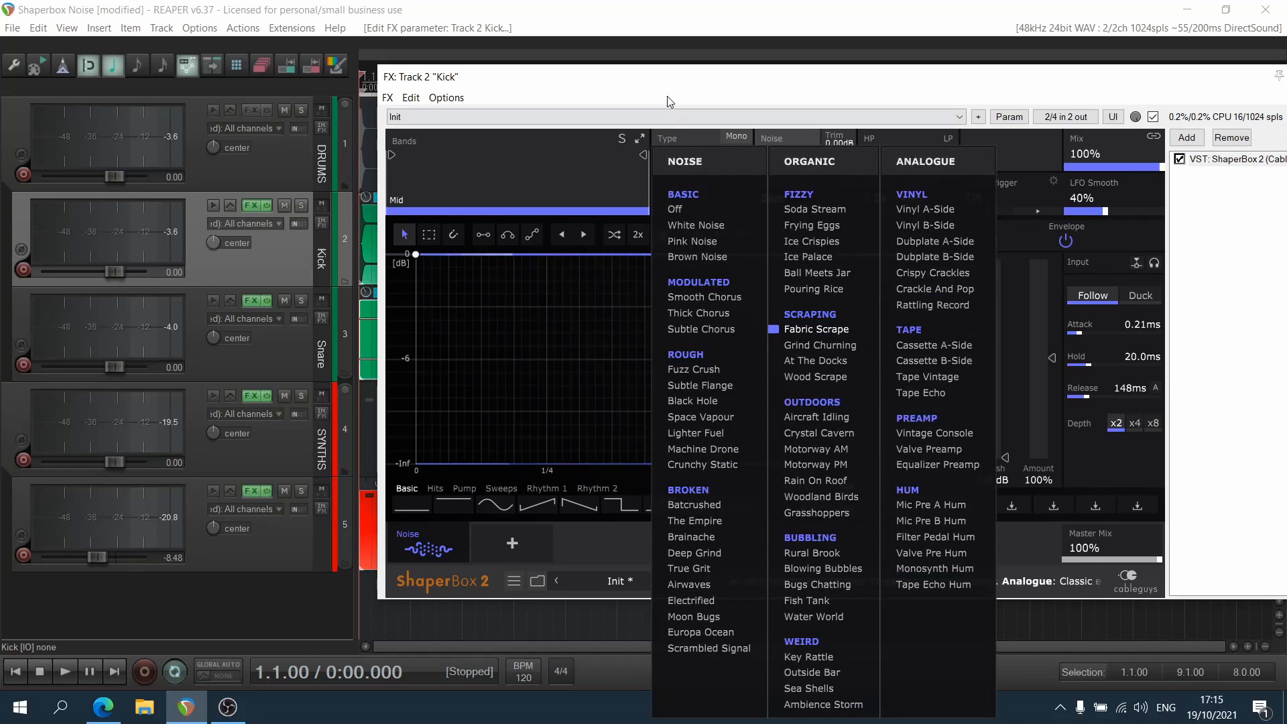
left_click(1145, 478)
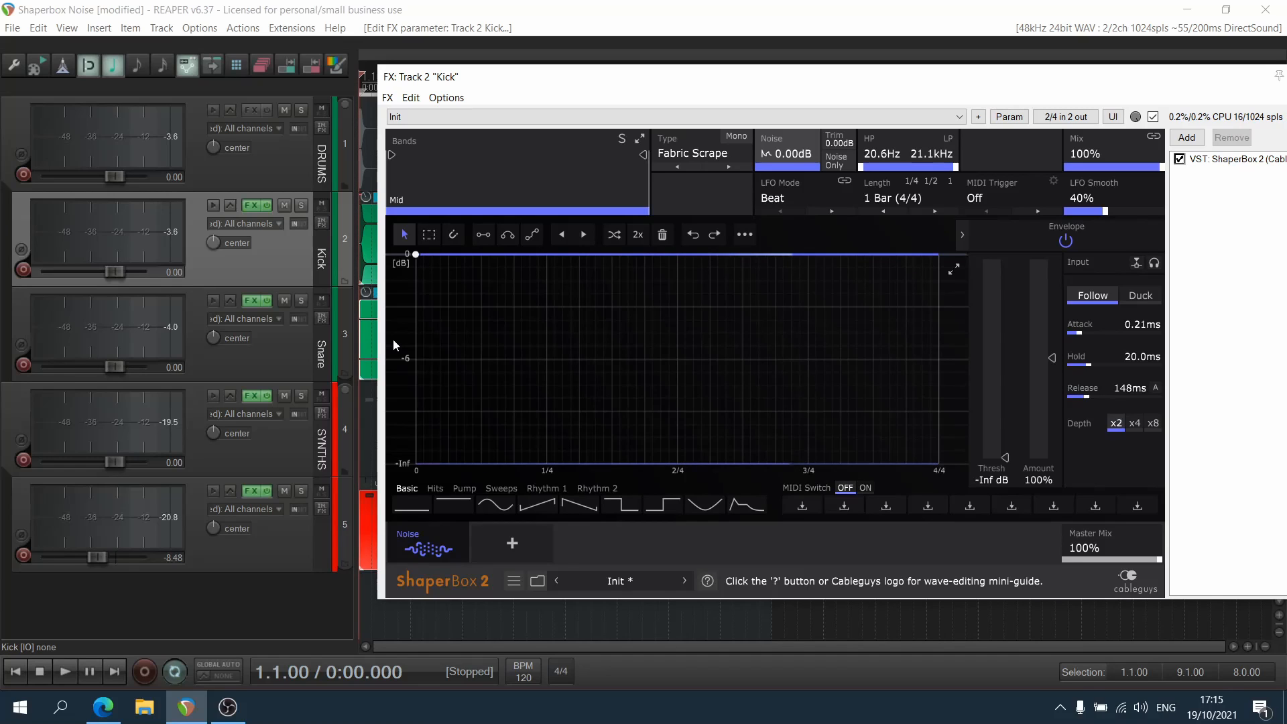
Switch the noise envelope to Duck and back to Follow, and listen to the soloed Kick track
left_click(1146, 303)
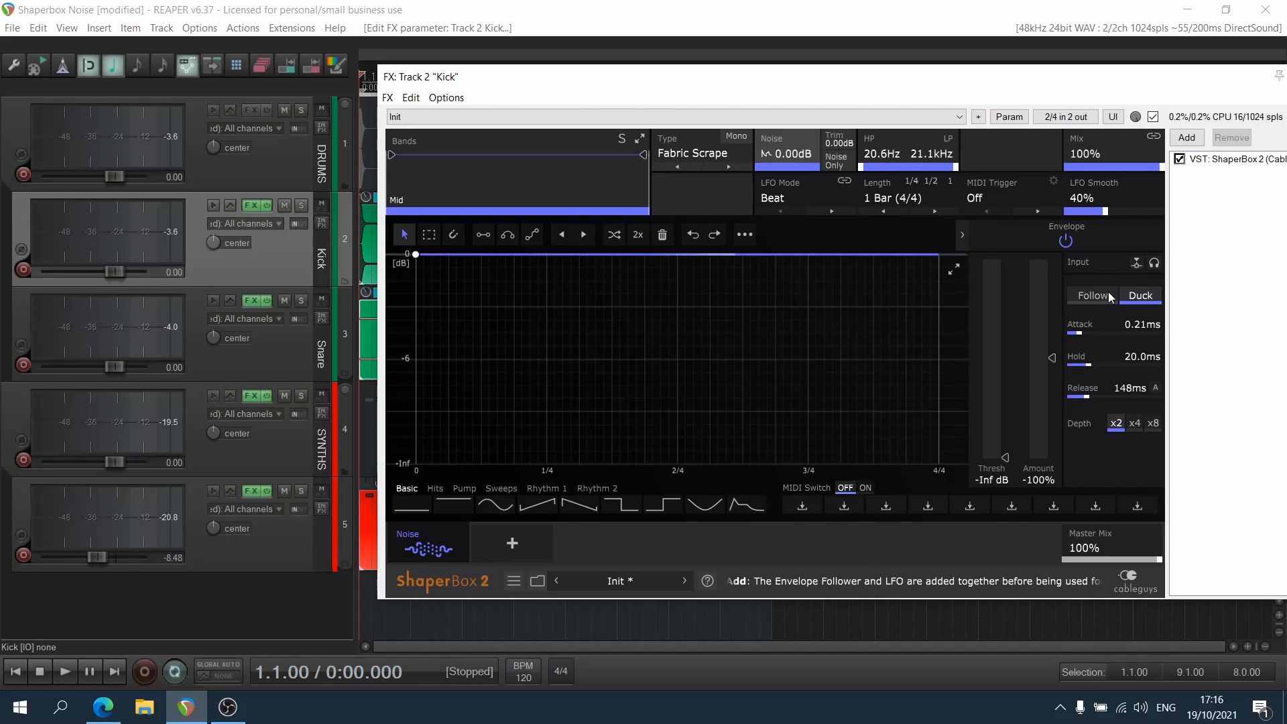
left_click(1087, 295)
key("space")
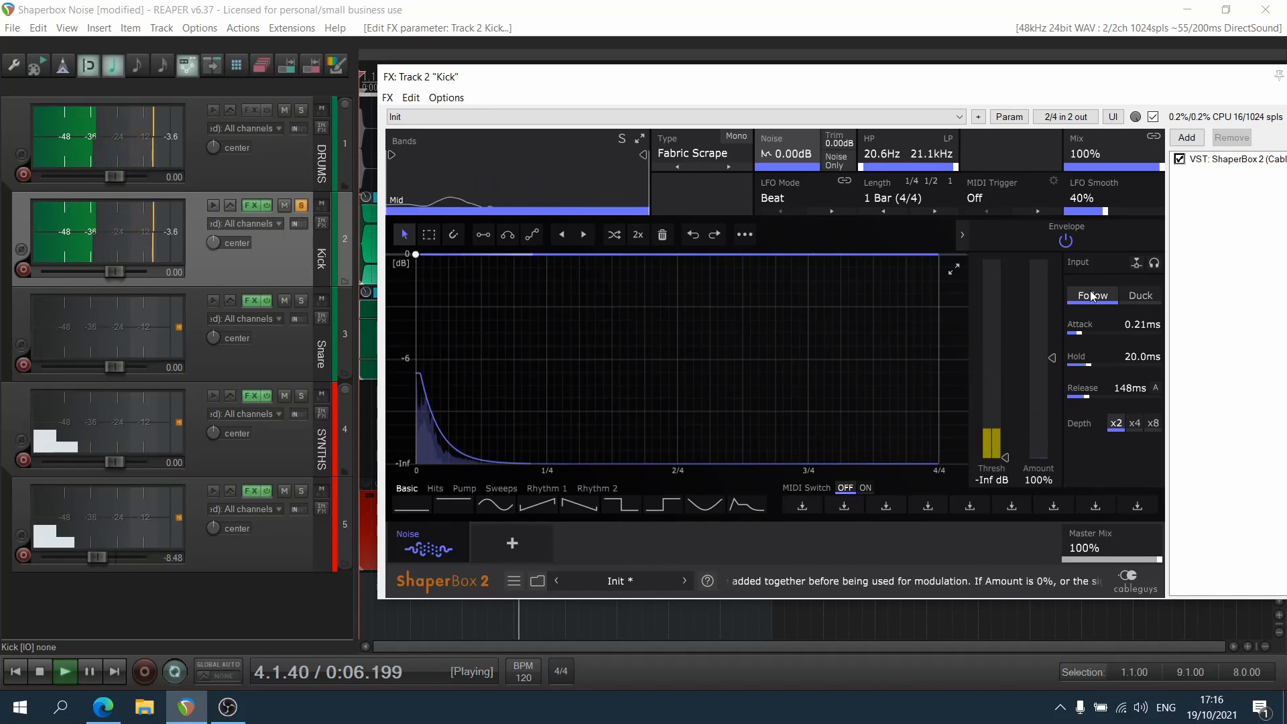
key("space")
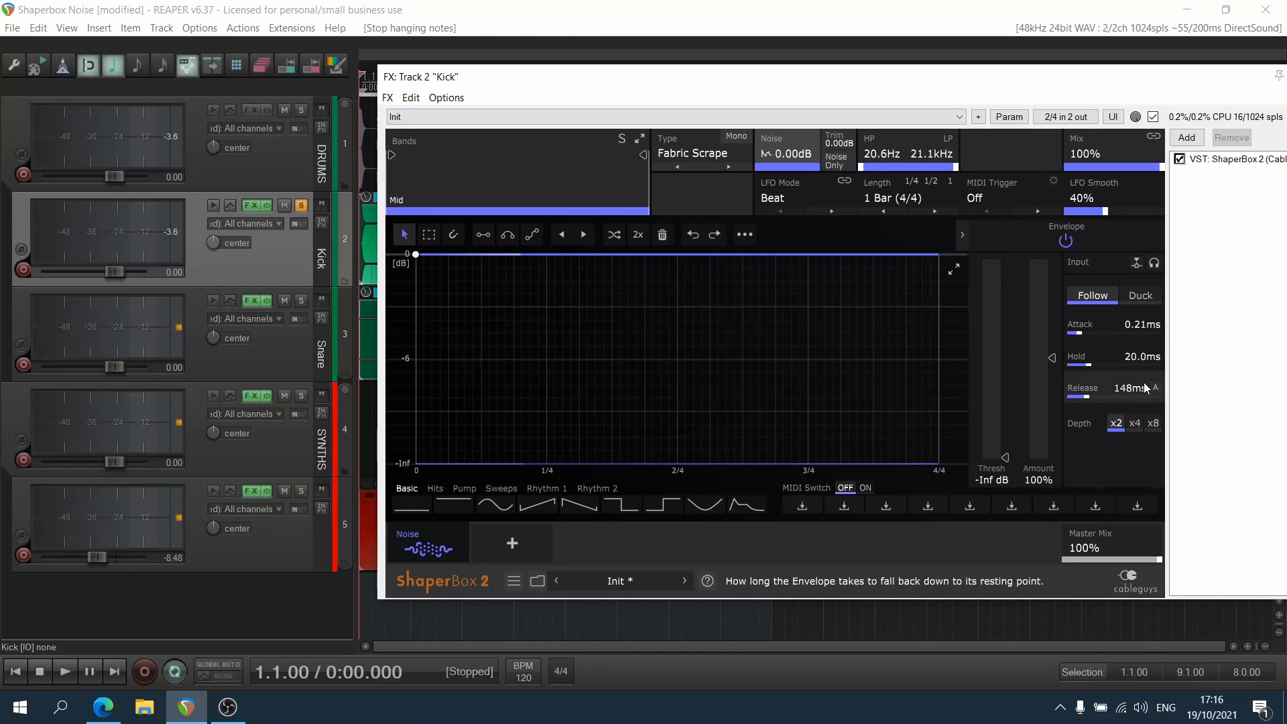
Set the noise envelope's attack to 0.010 ms and listen to the Kick
left_click_drag(1073, 326, 818, 530)
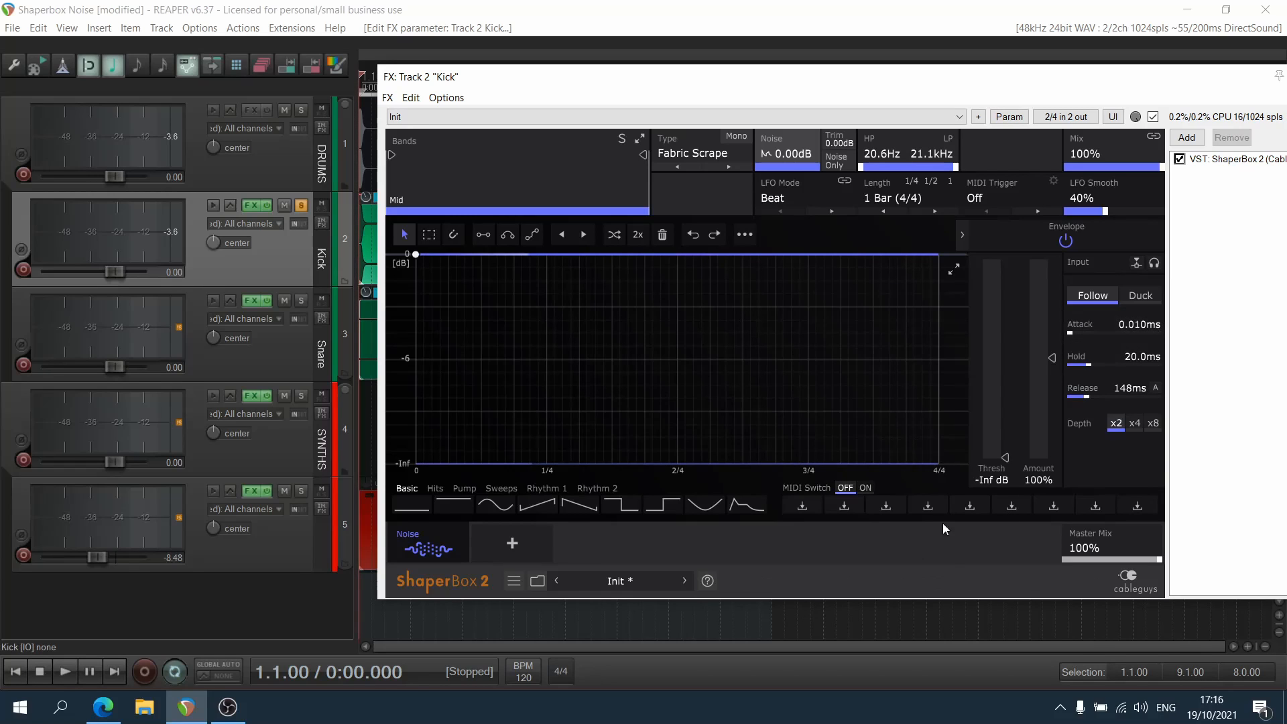
key("space")
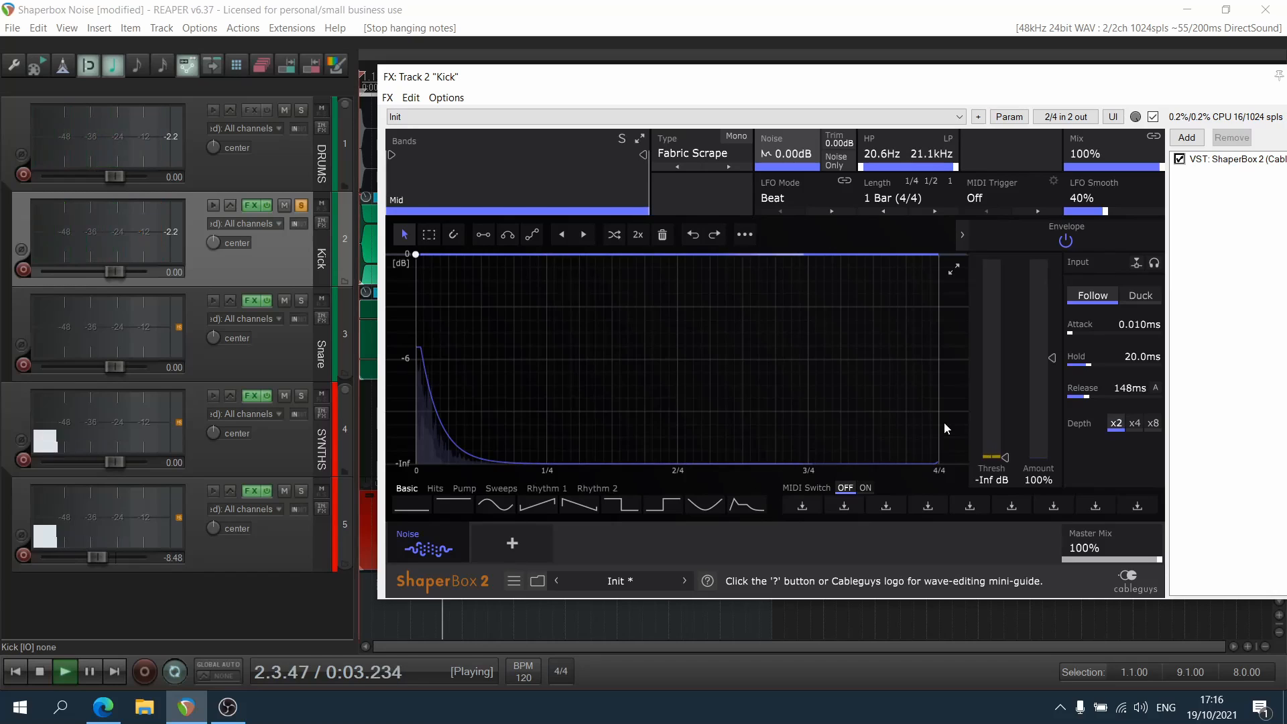
key("space")
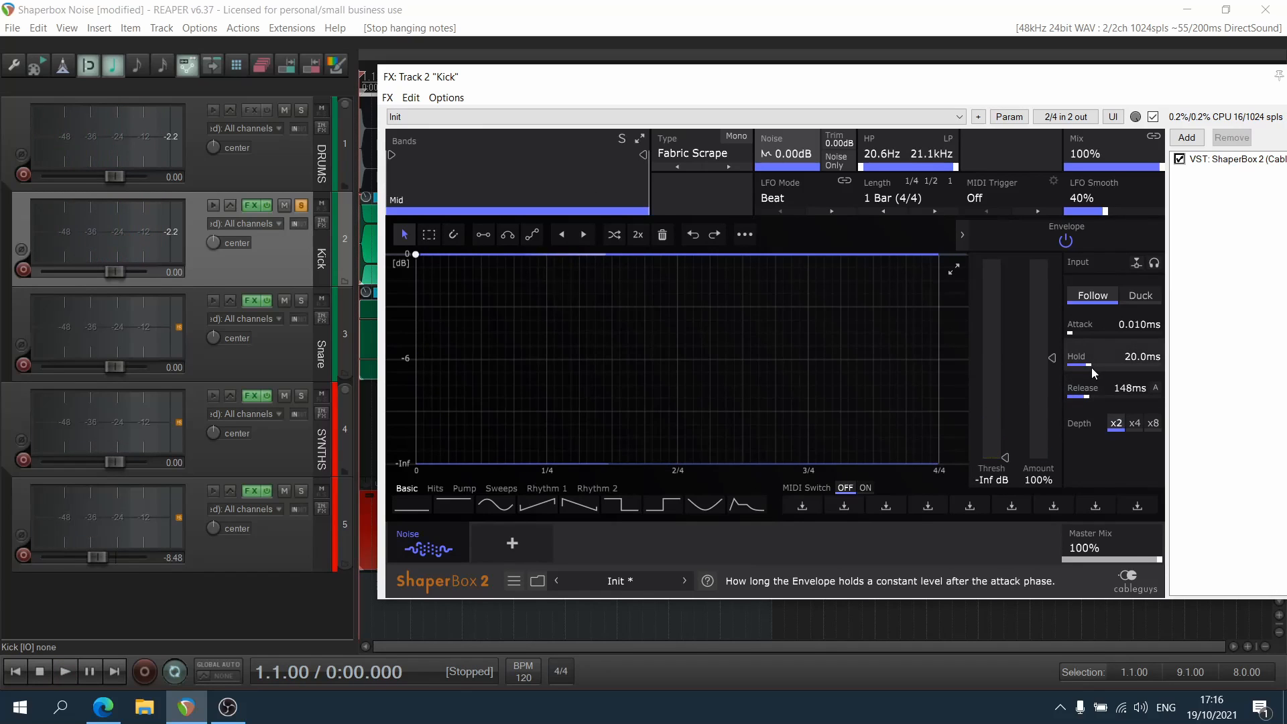
Try envelope hold times of 115 ms and 3.61 ms on the Kick noise during playback
left_click_drag(1088, 366, 1097, 366)
key("space")
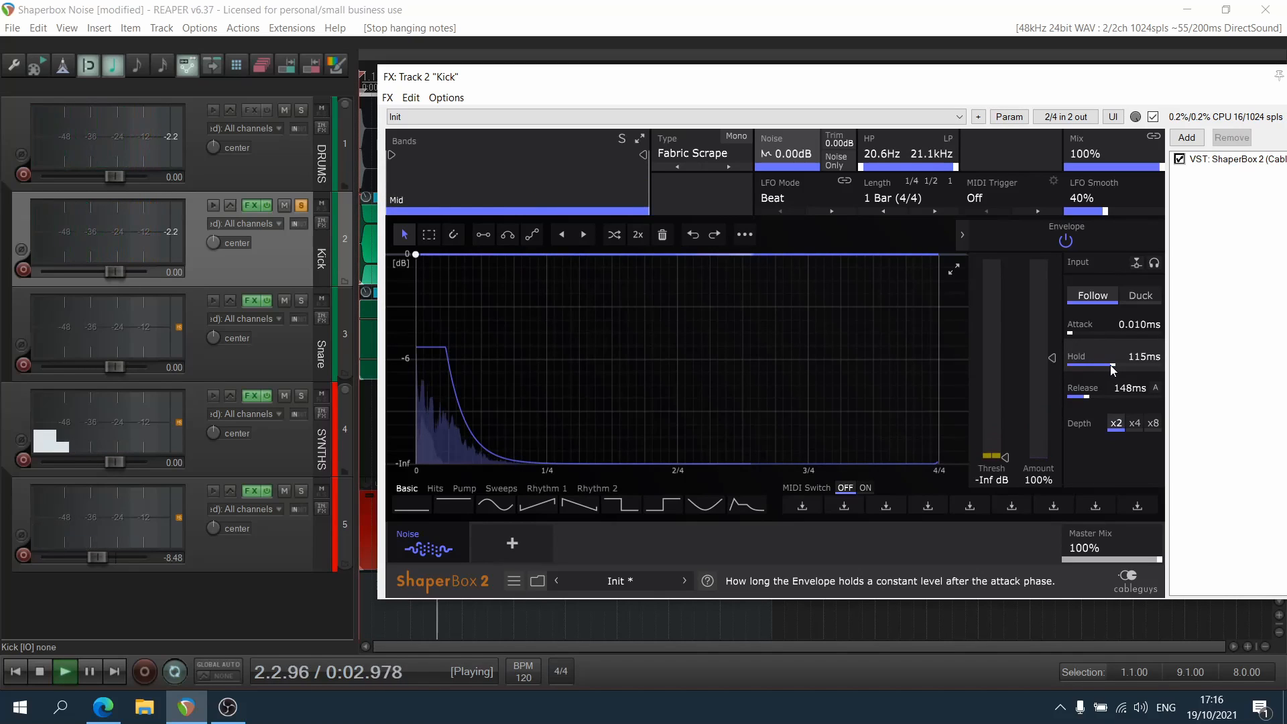
key("space")
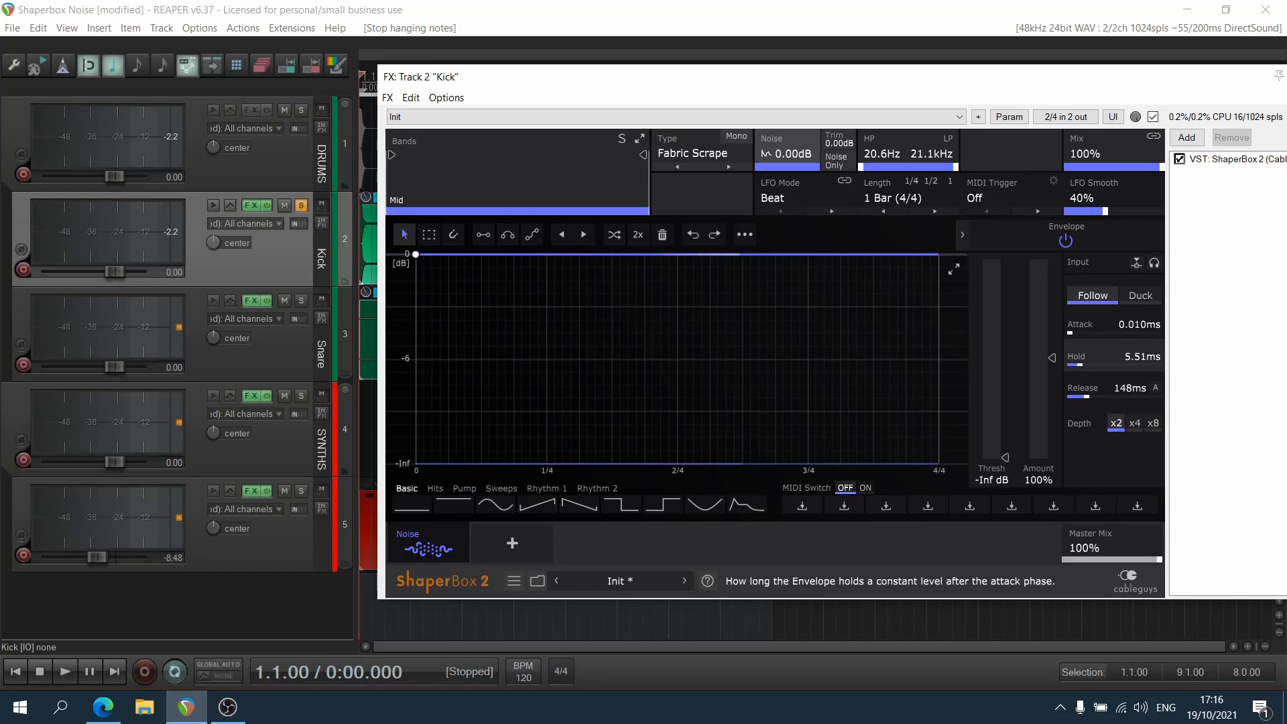
key("space")
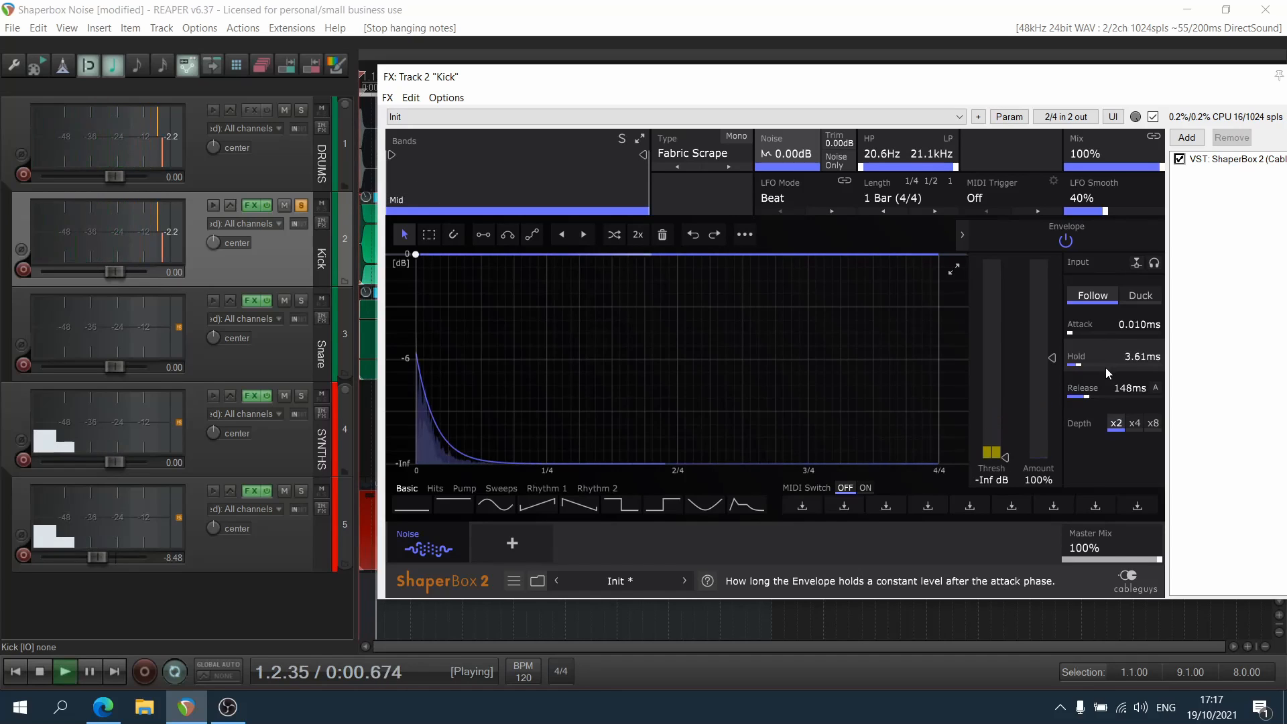
key("space")
Set the noise envelope's hold to 74.1 ms and listen to the Kick
left_click_drag(1079, 365, 1100, 365)
key("space")
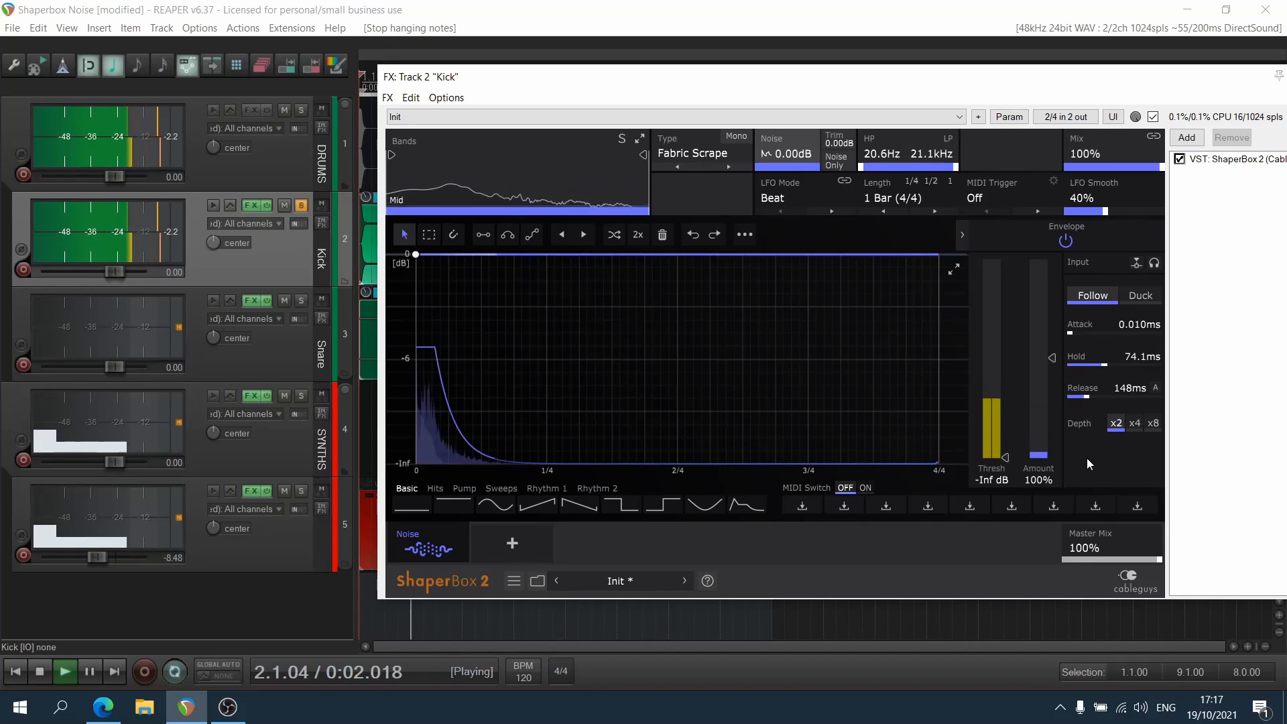
key("space")
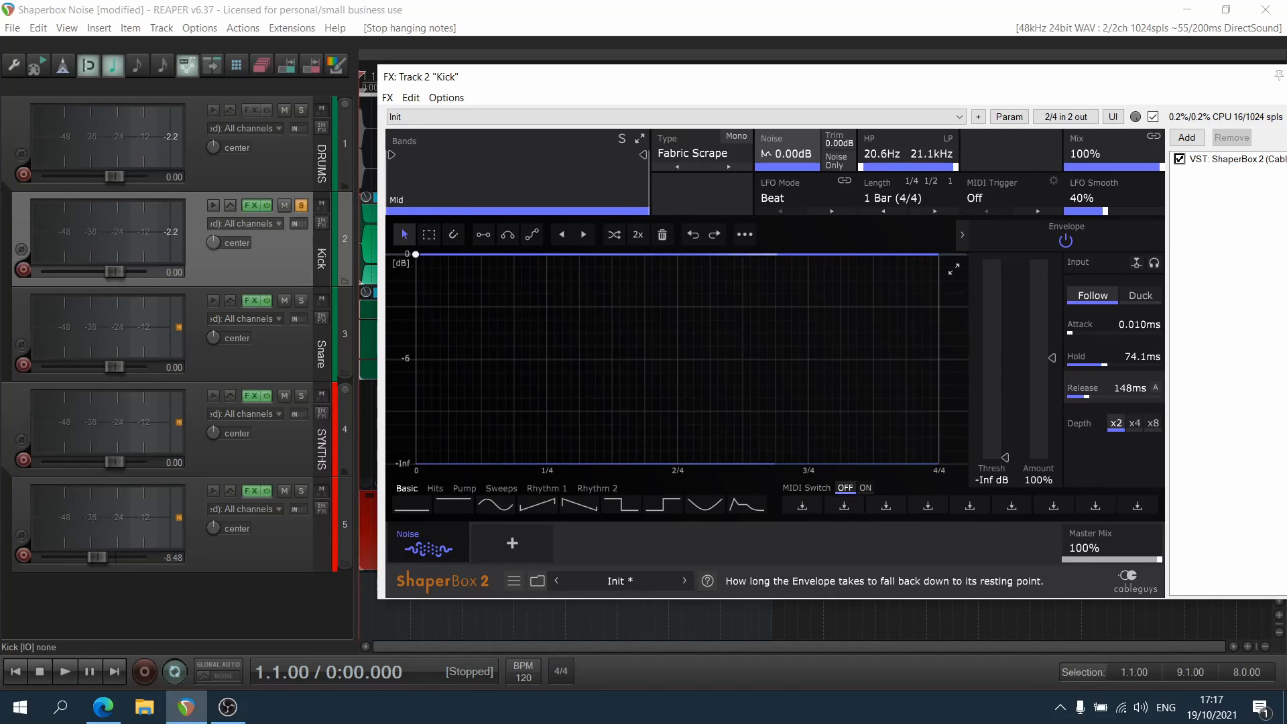
Try envelope release times of 10.0 ms and 423 ms on the Kick noise during playback
left_click_drag(1087, 397, 1096, 396)
key("space")
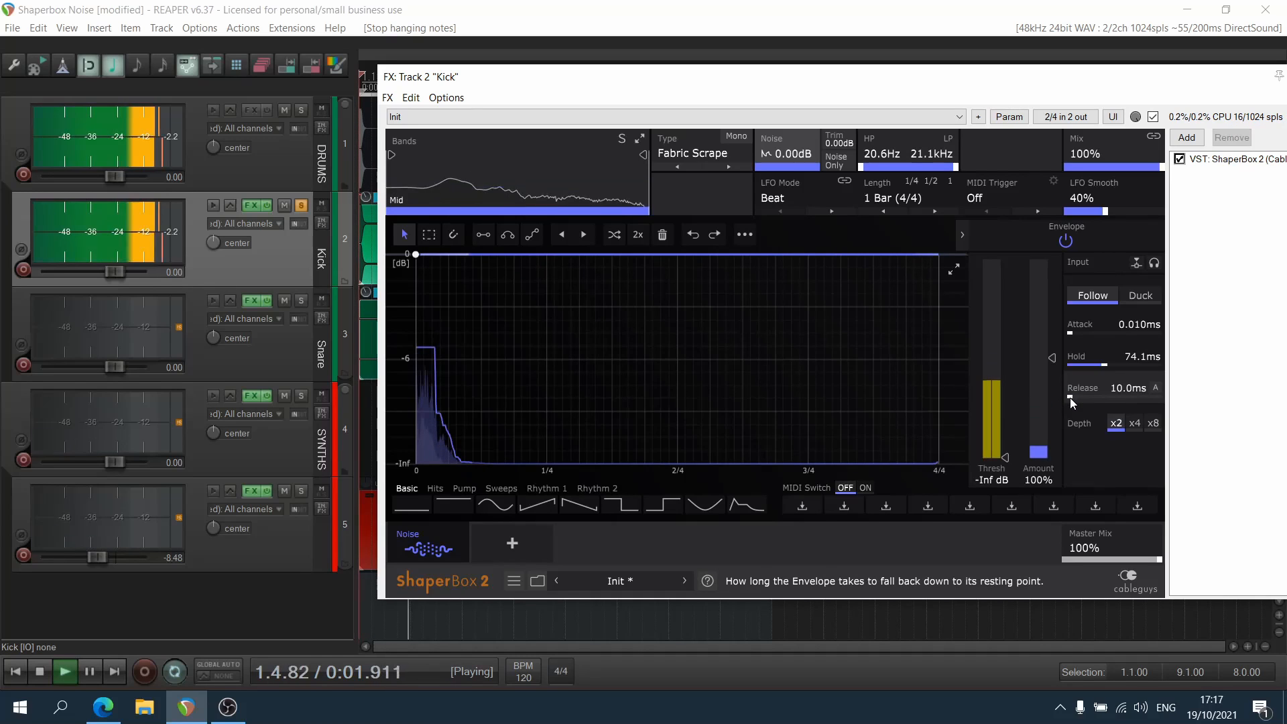
key("space")
left_click_drag(1071, 397, 1099, 397)
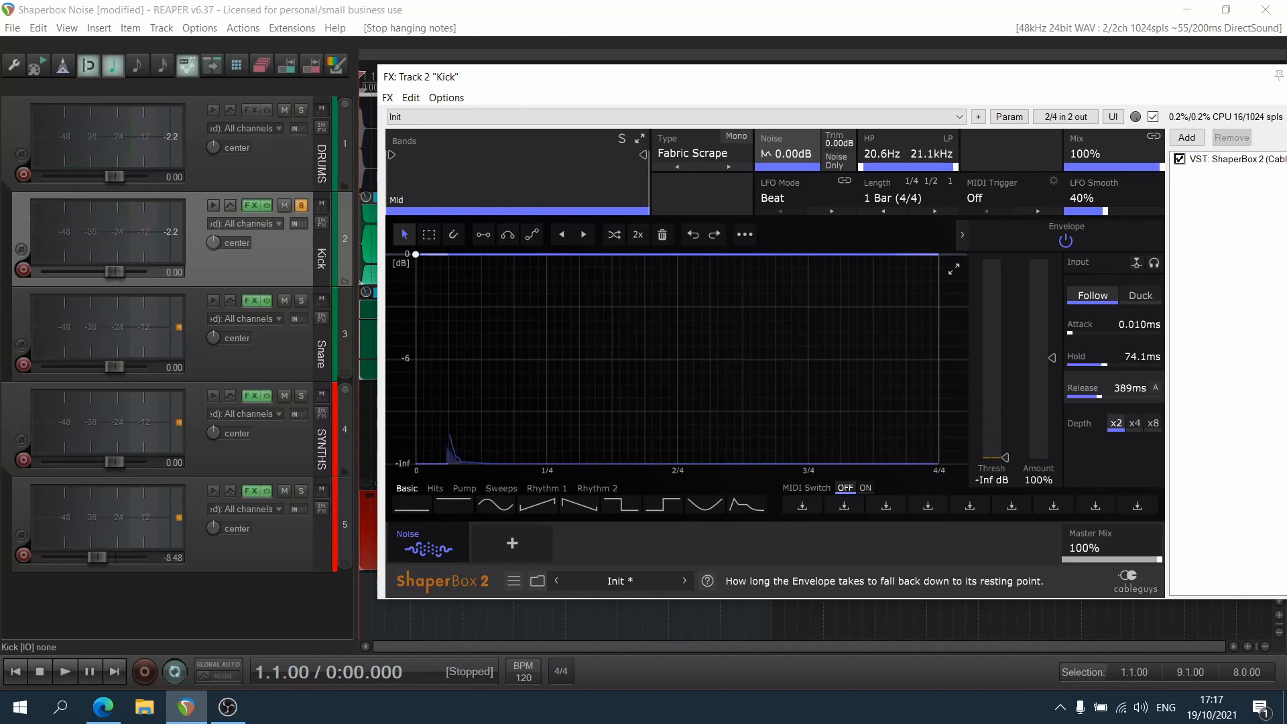
key("space")
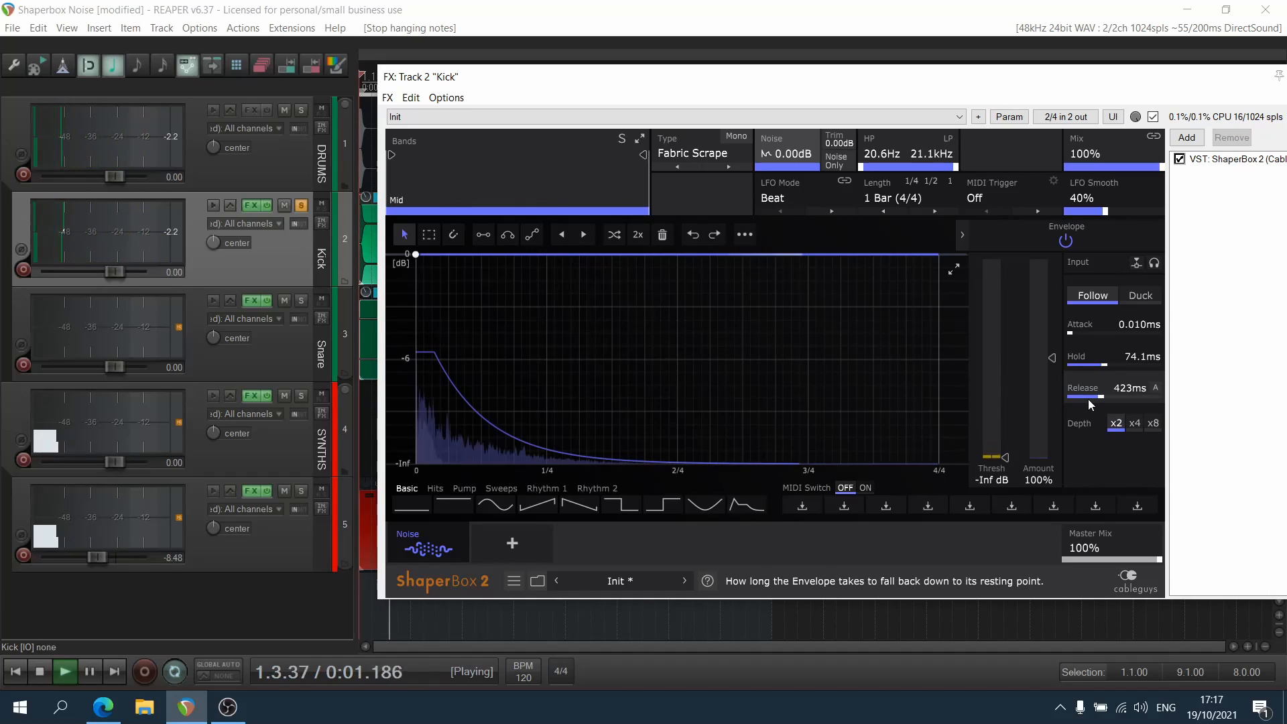
key("space")
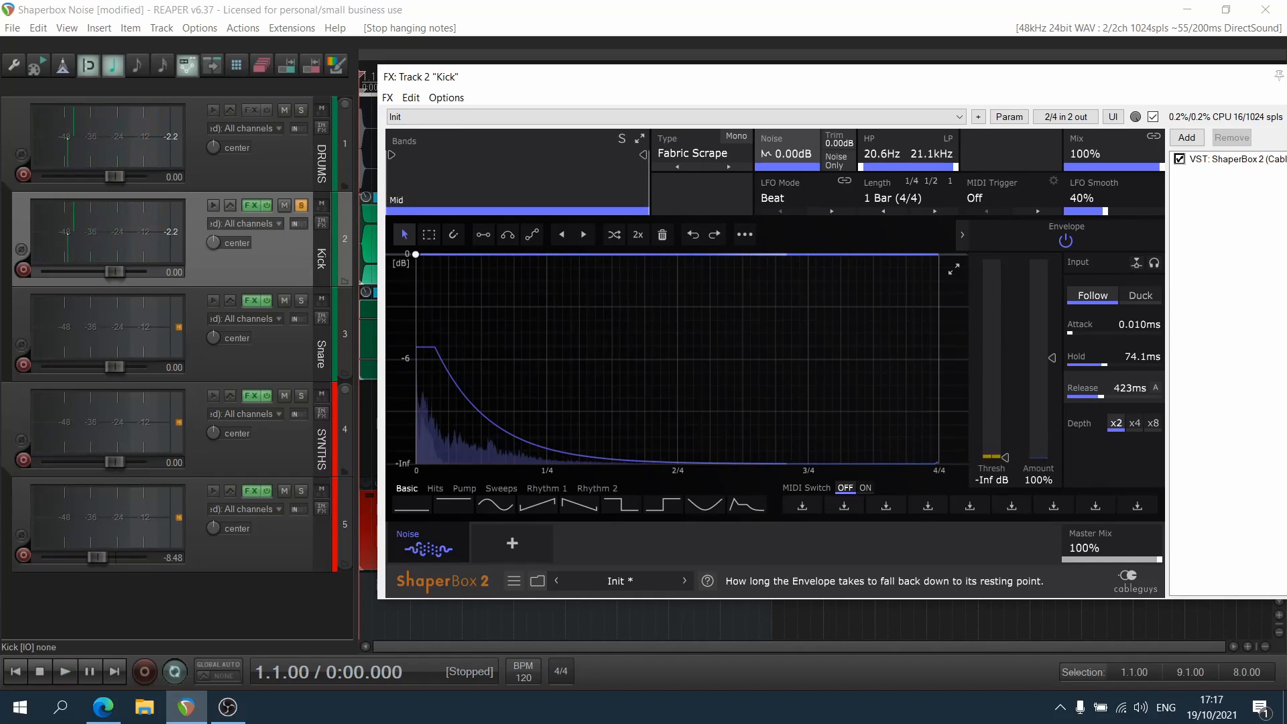
Set the envelope release to 122 ms and the low band split to about 92 Hz, and listen to the Kick
left_click_drag(1097, 400, 1083, 399)
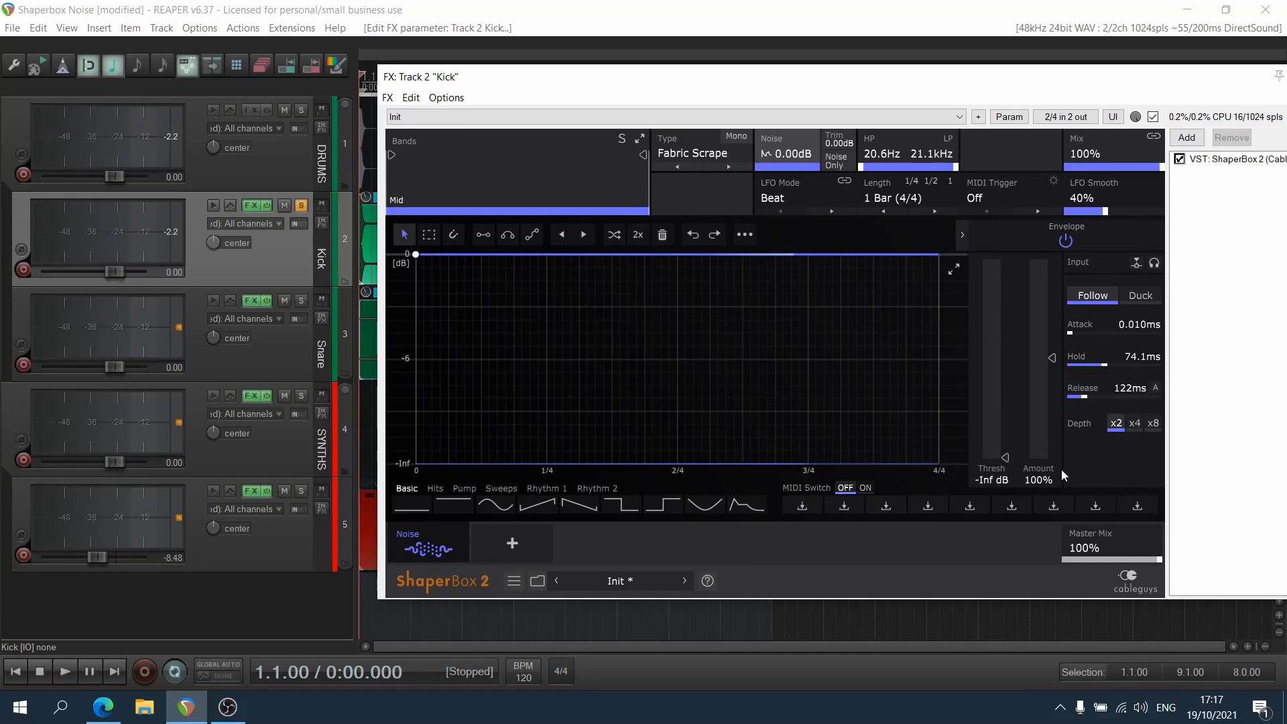
left_click_drag(395, 154, 443, 155)
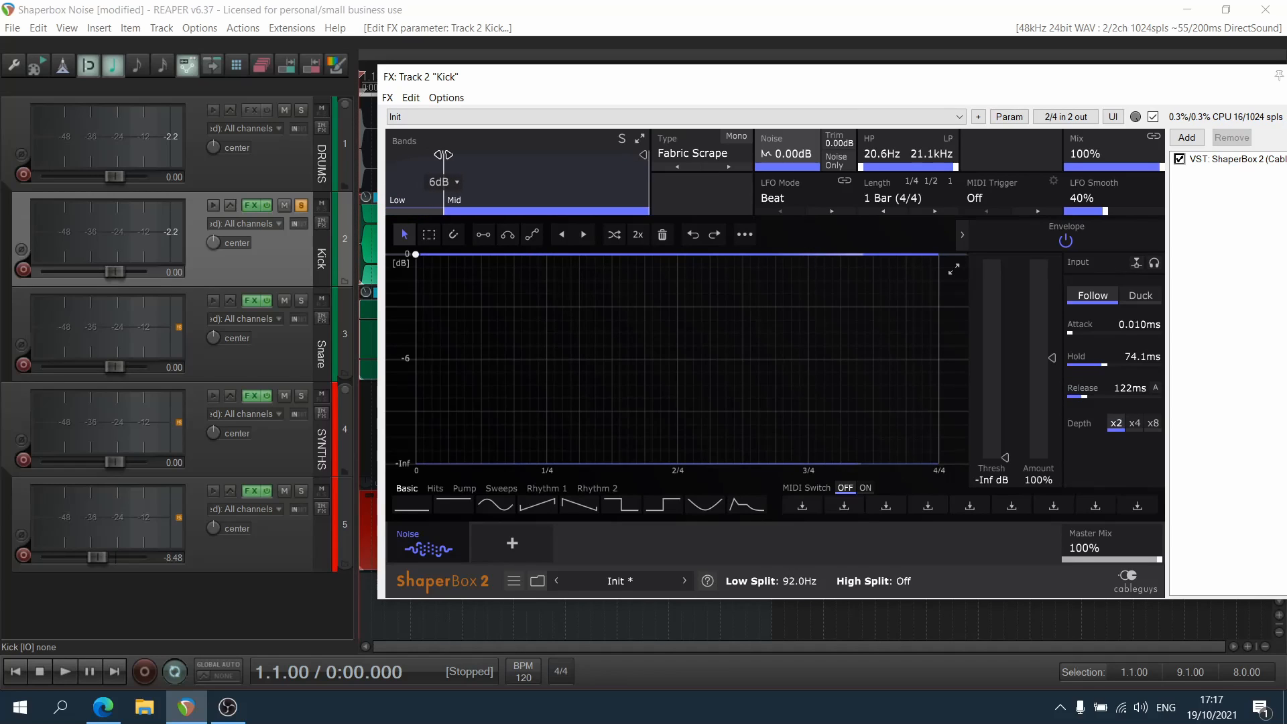
key("space")
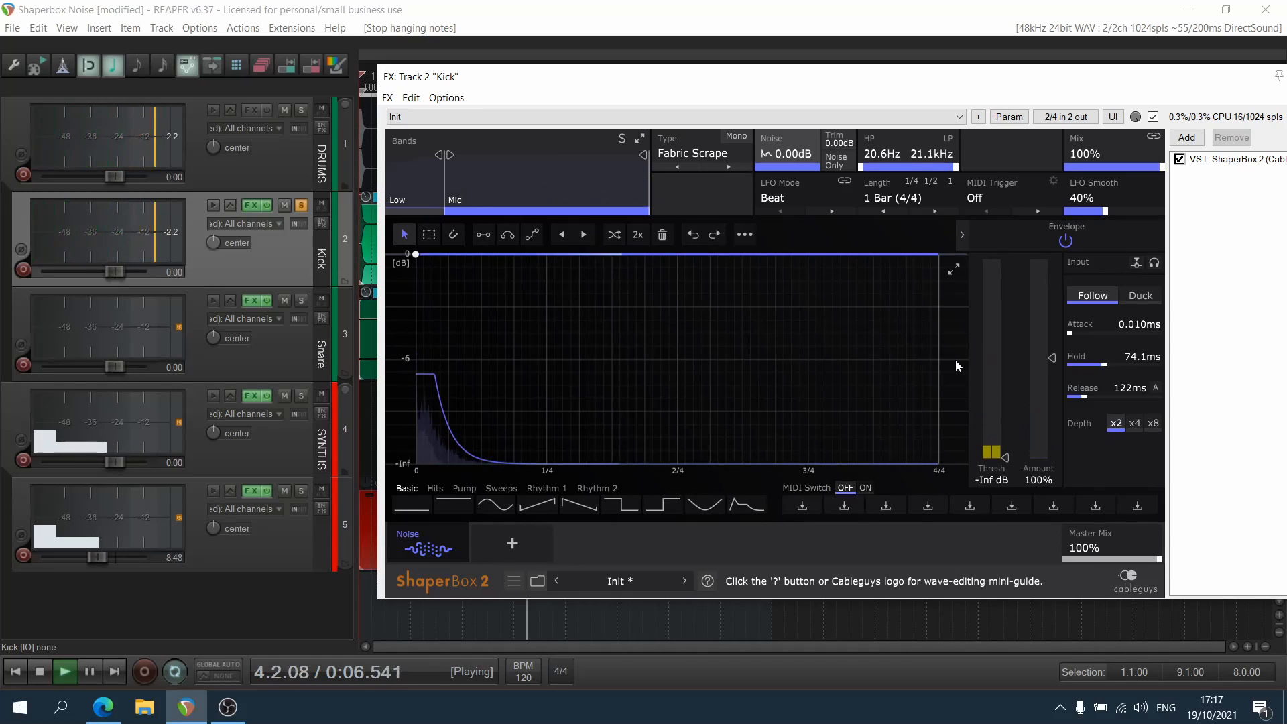
key("space")
Switch the noise envelope to Duck mode and set its release to 2.07 s, listening to the Kick after each change
left_click(1139, 296)
key("space")
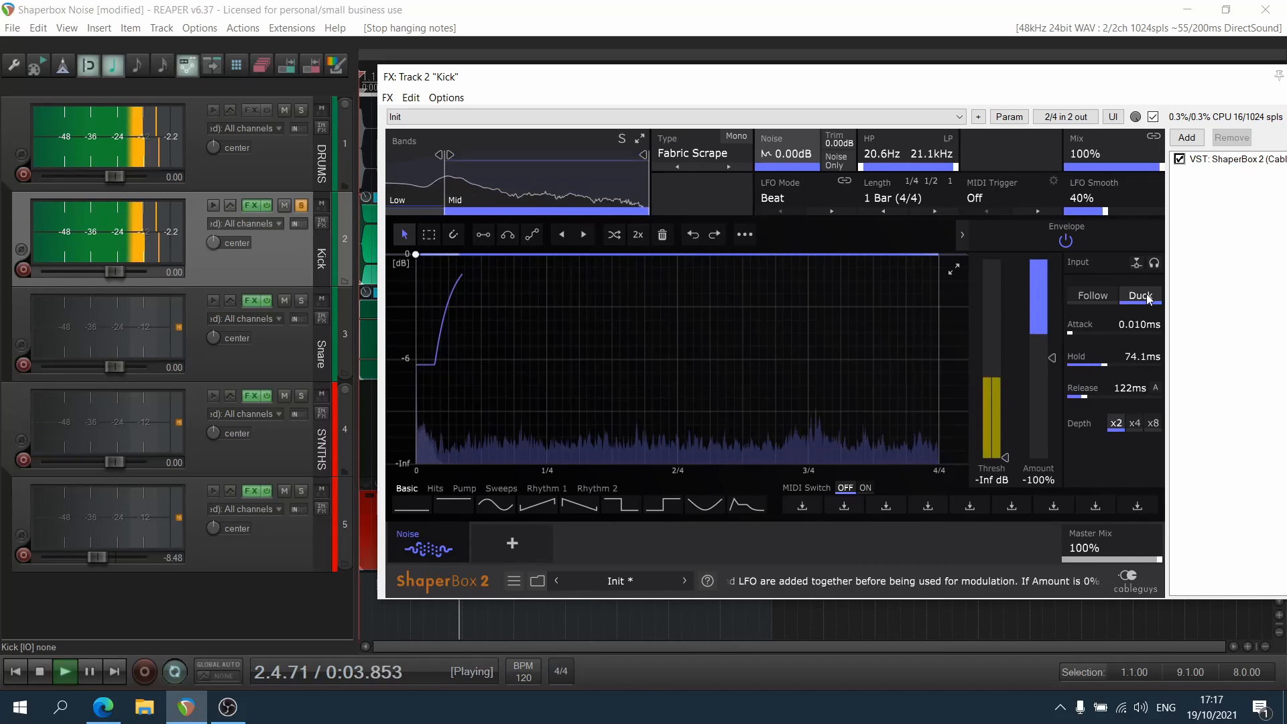
key("space")
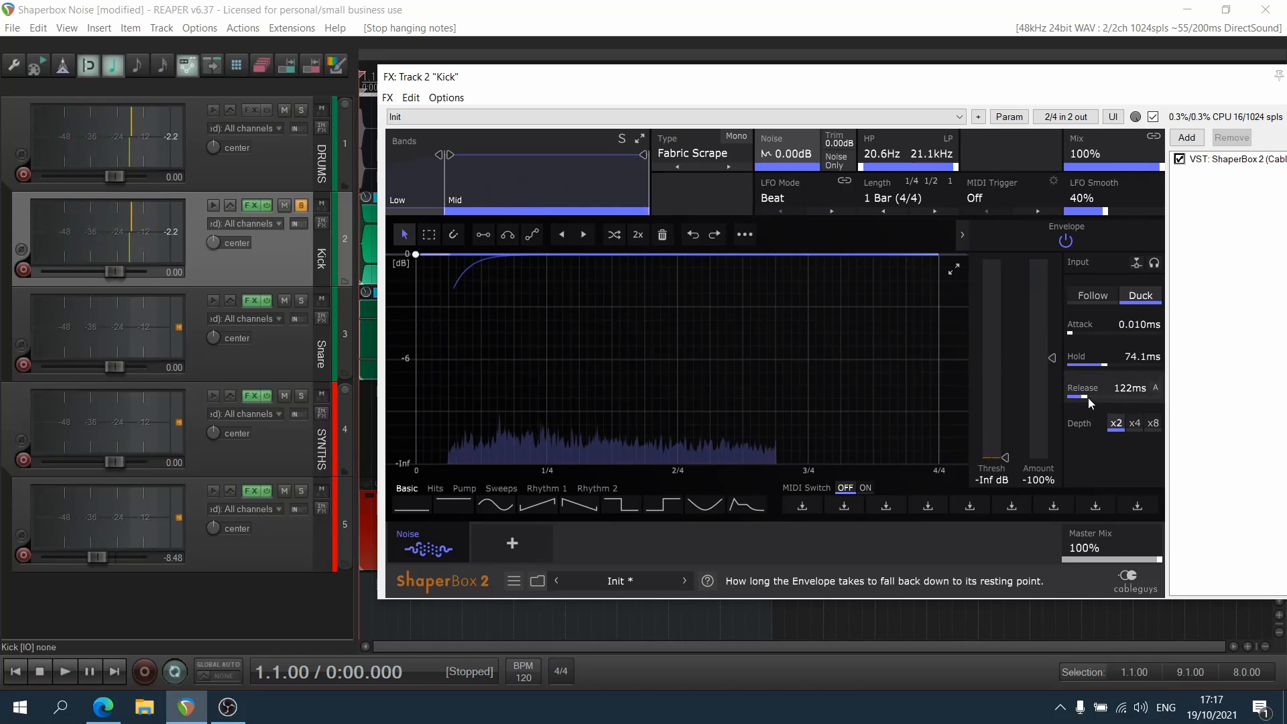
left_click_drag(1085, 397, 1129, 396)
key("space")
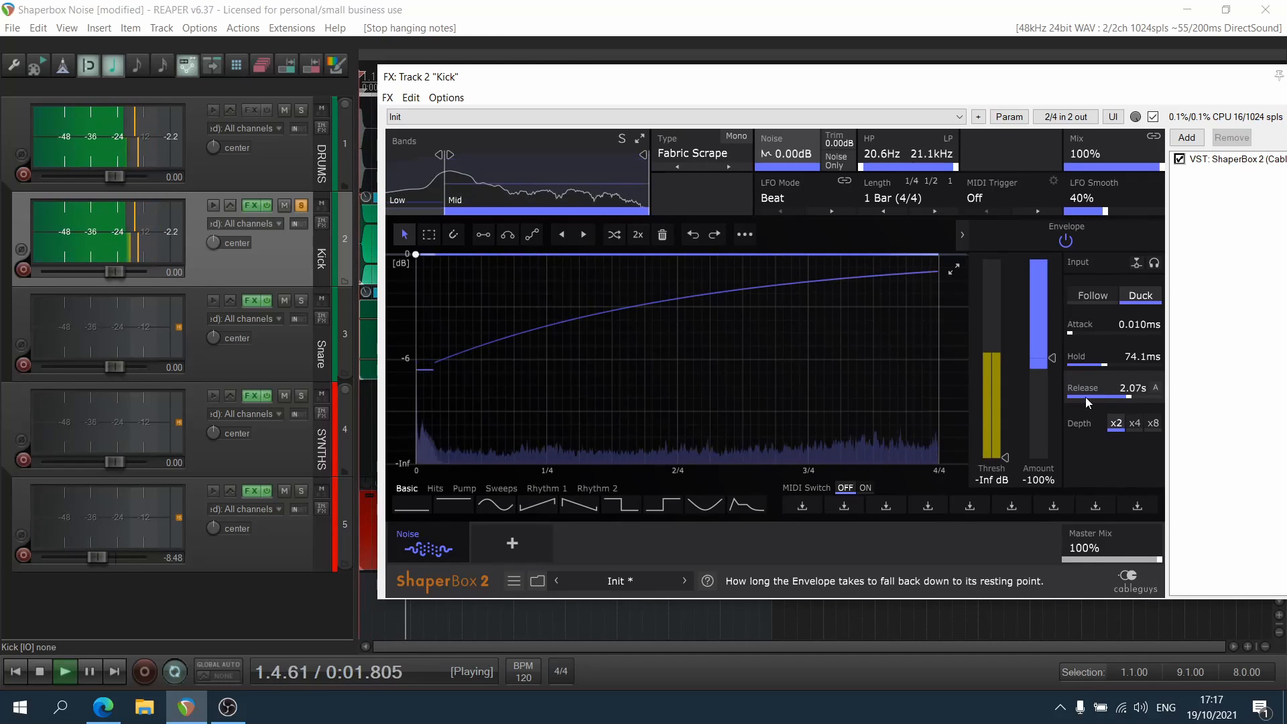
Try an envelope depth of x4 on the ducked Kick noise during playback and return the depth to x2
key("space")
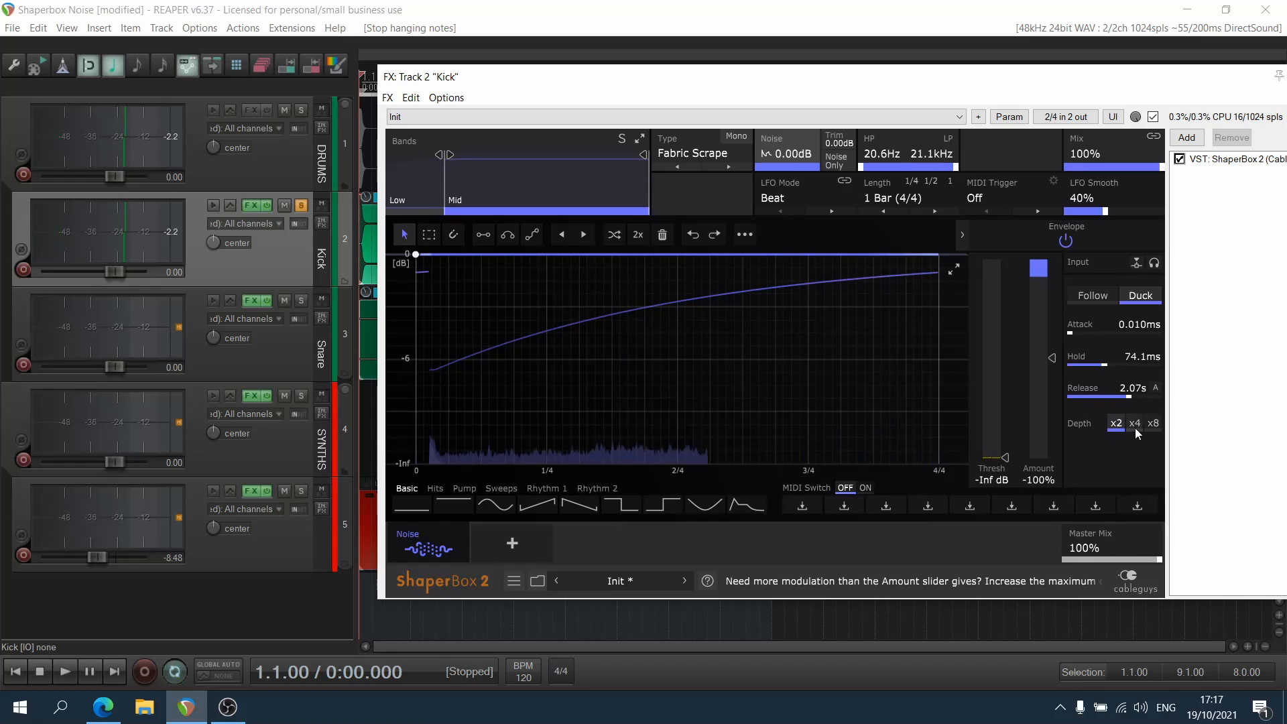
left_click(1135, 426)
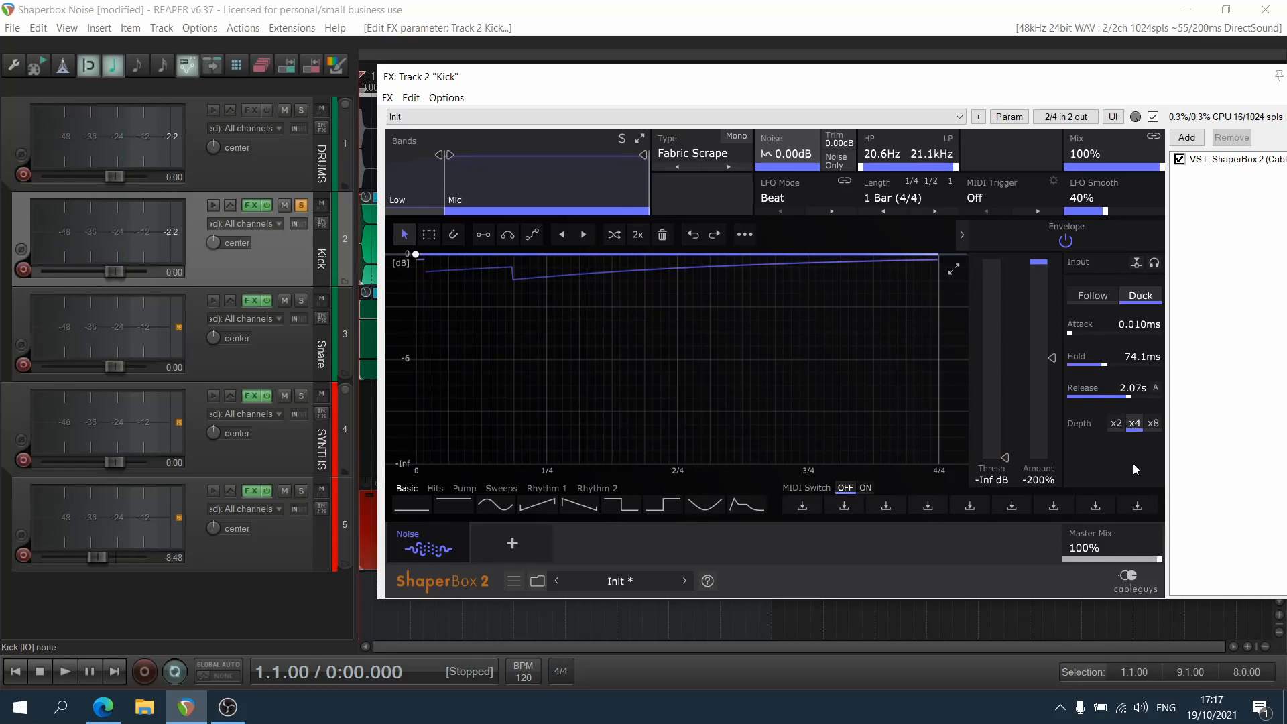
key("space")
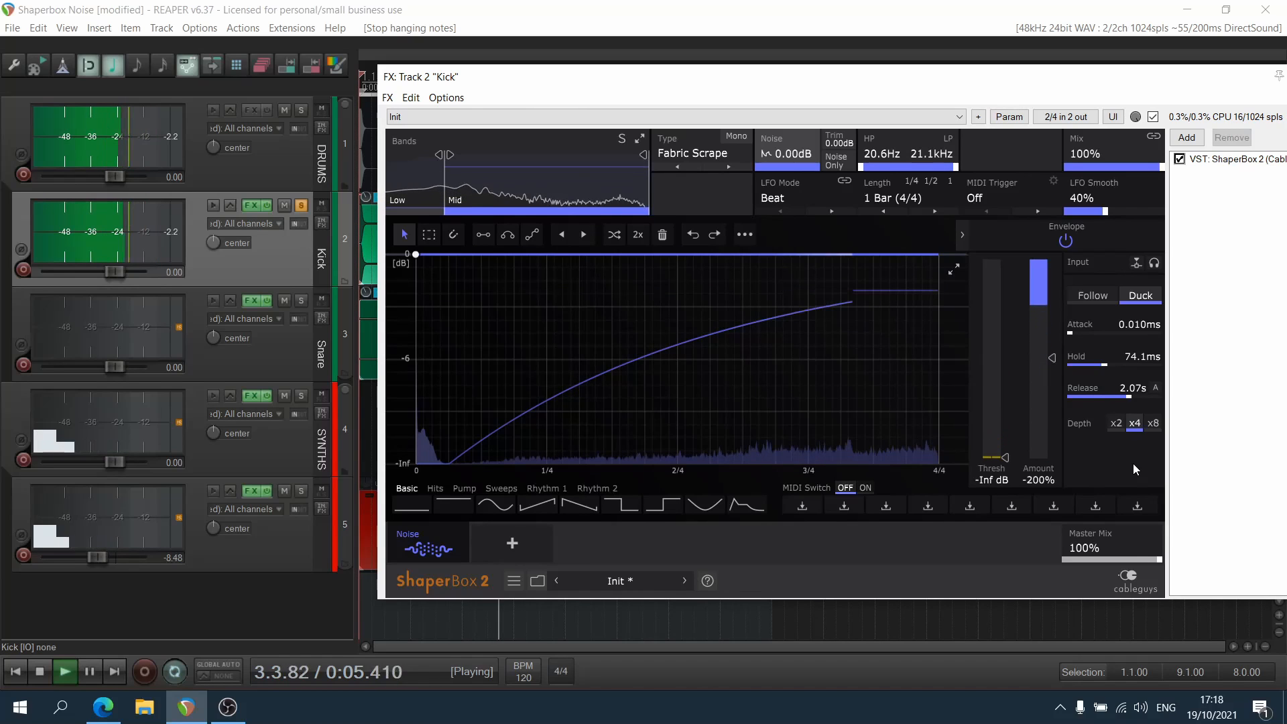
left_click(1117, 425)
key("space")
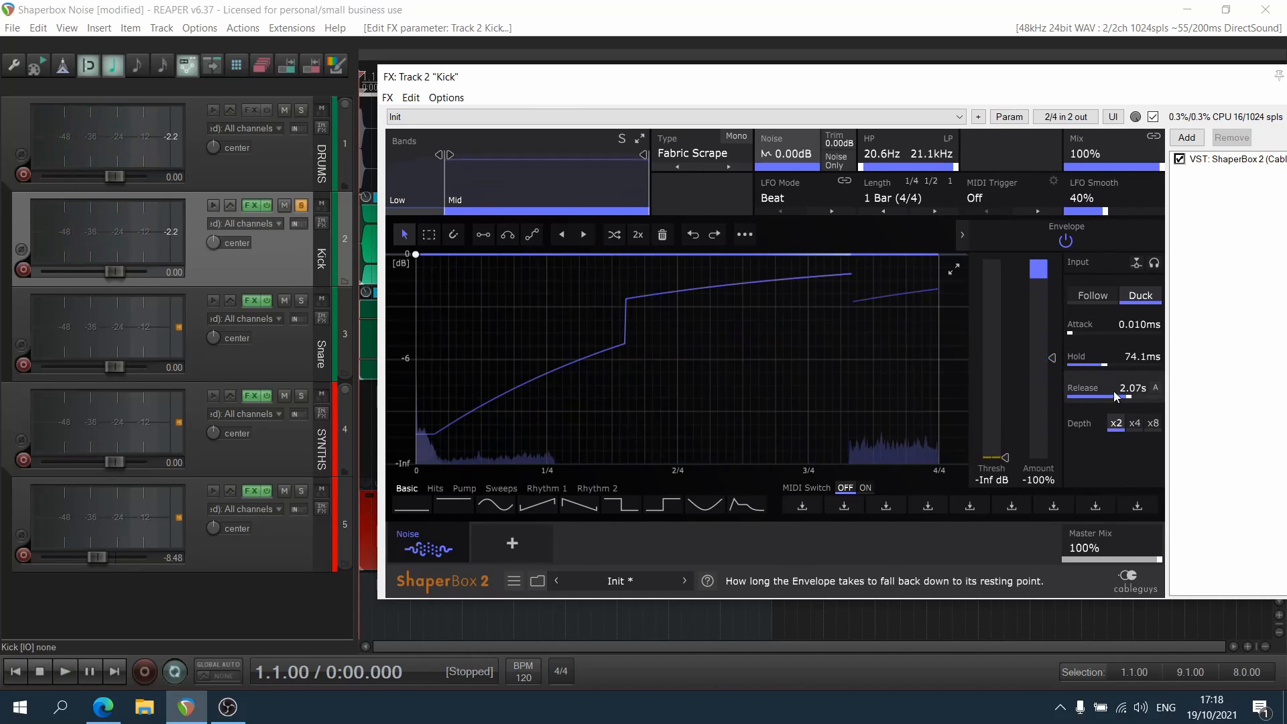
Switch the Kick noise envelope back to Follow mode, set its release to 197 ms, and listen to the Kick
left_click(1092, 295)
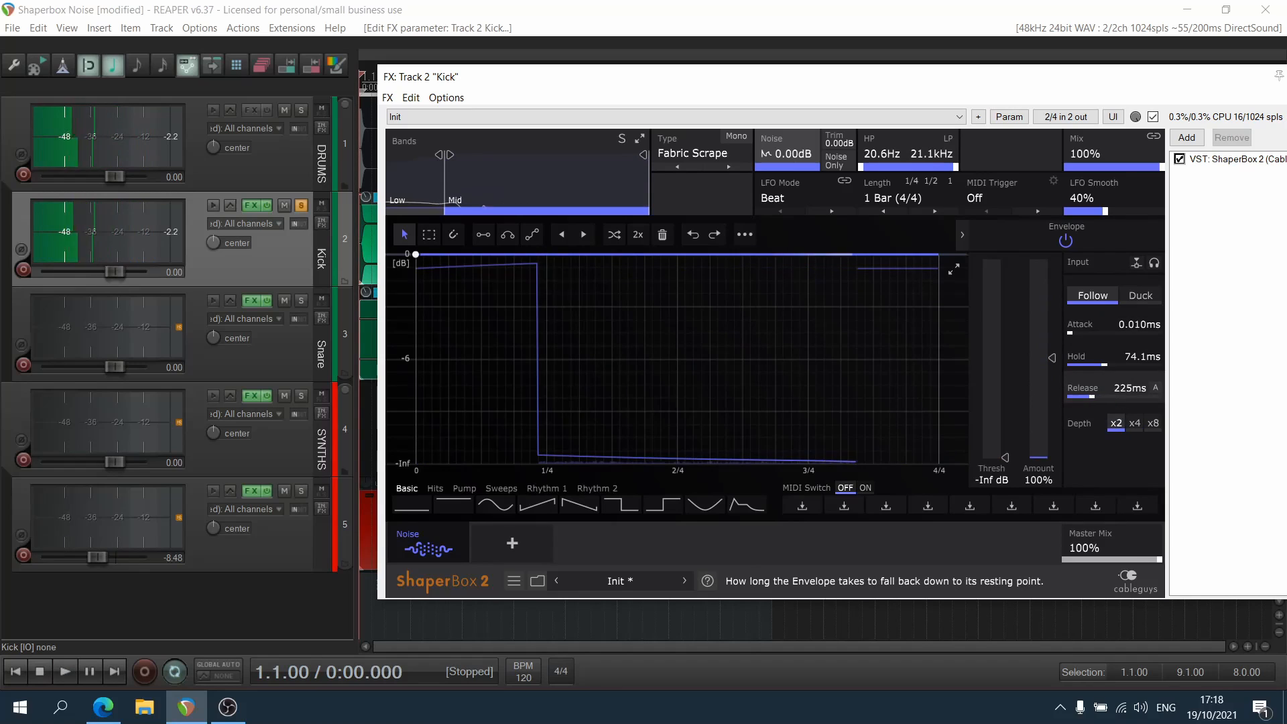
scroll(1124, 397, "down", 5)
key("space")
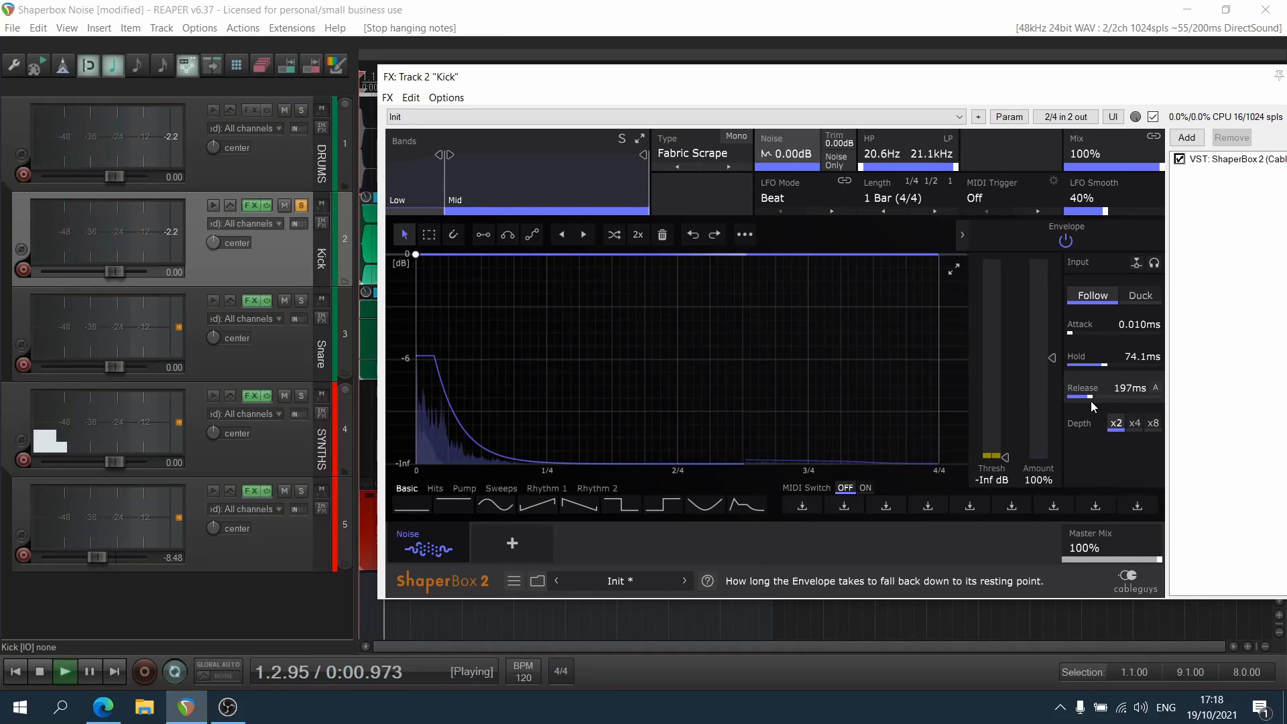
key("space")
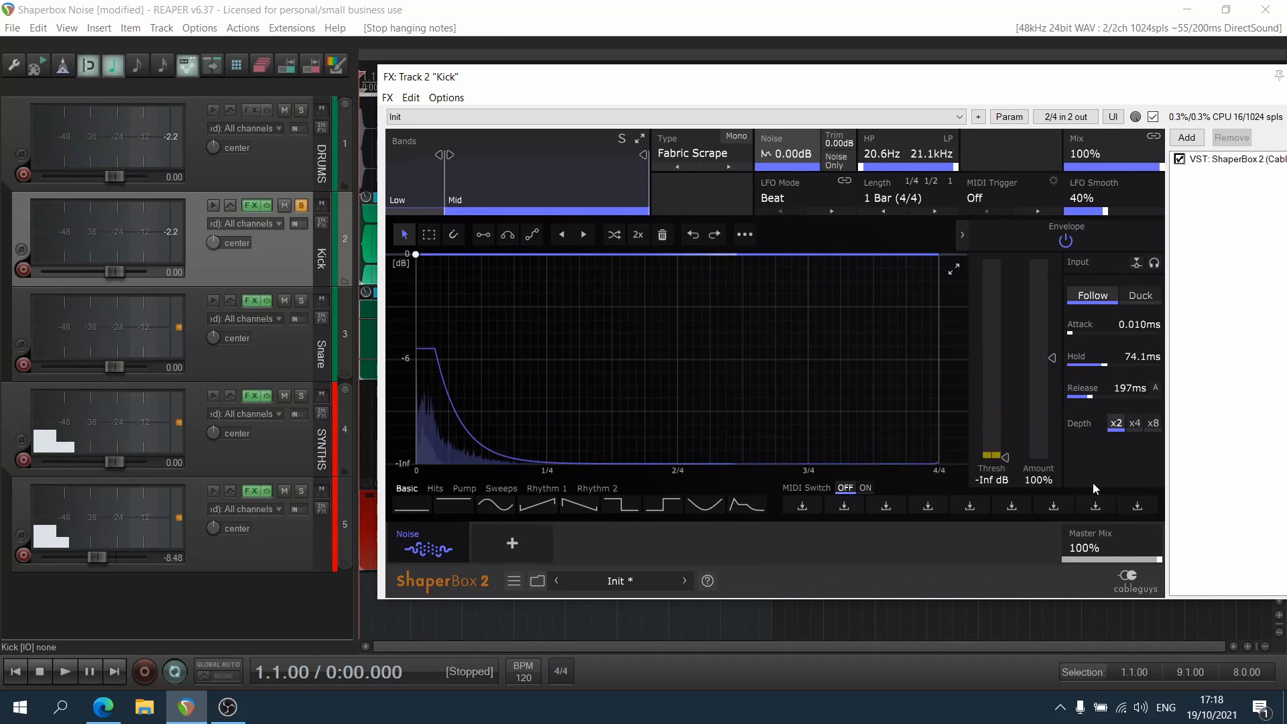
left_click(1116, 424)
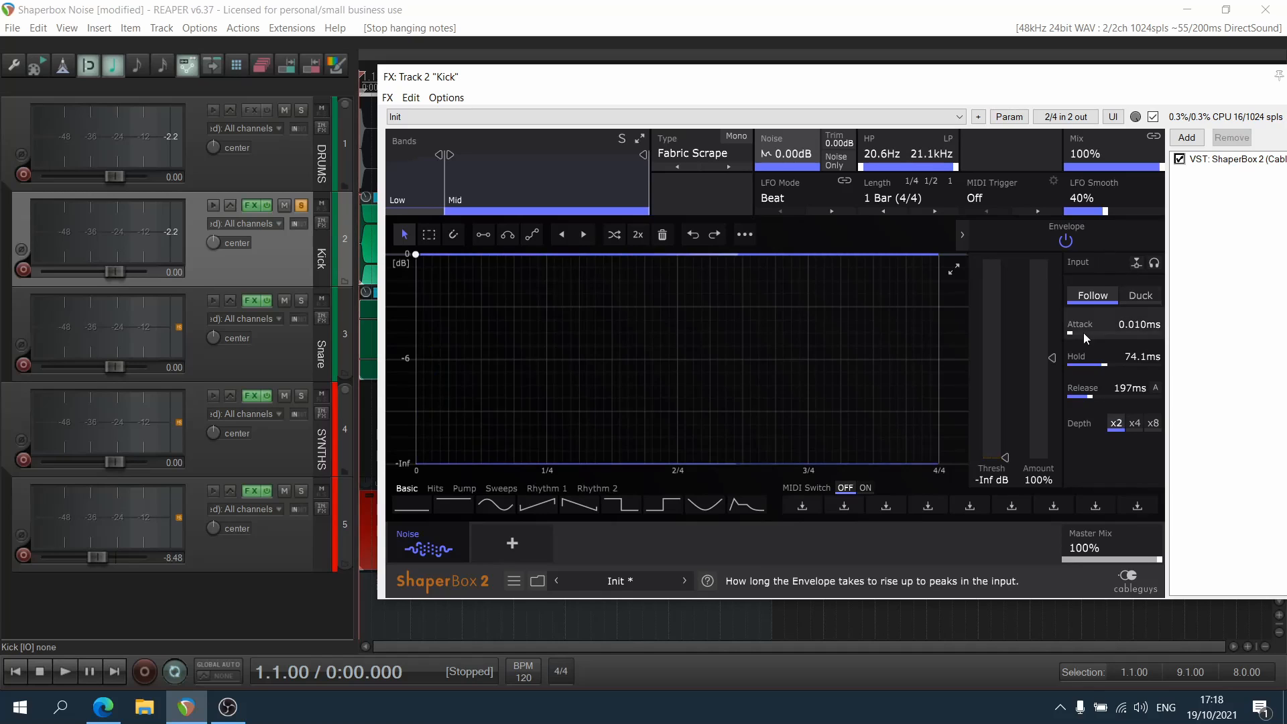
Compare the Kick with ShaperBox 2 bypassed and enabled during playback, and close the Kick's effects window
key("space")
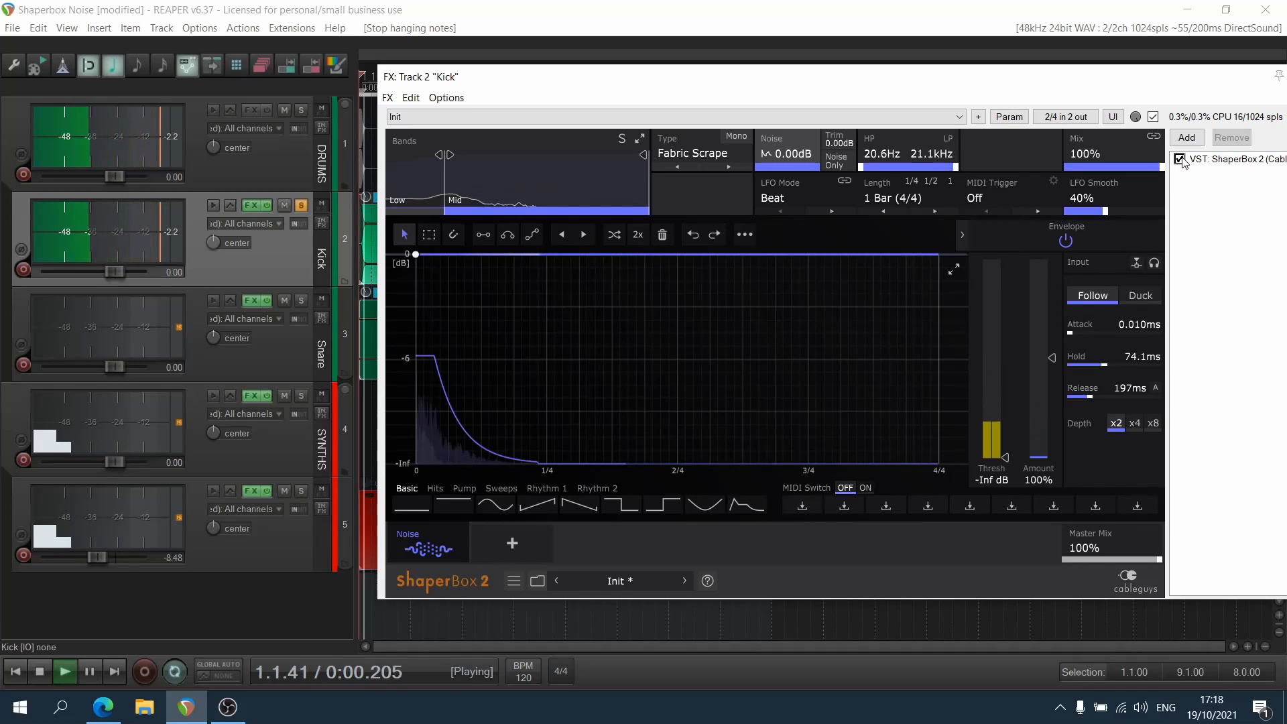
left_click(1180, 160)
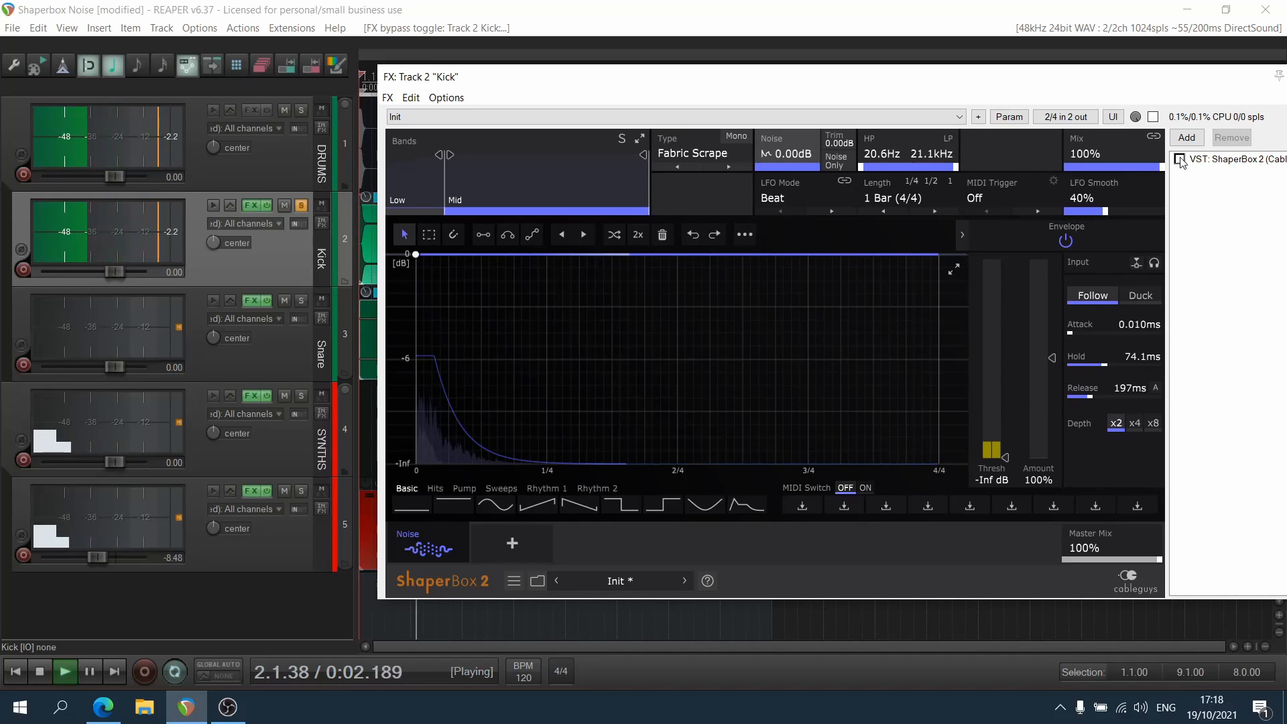
left_click(1180, 159)
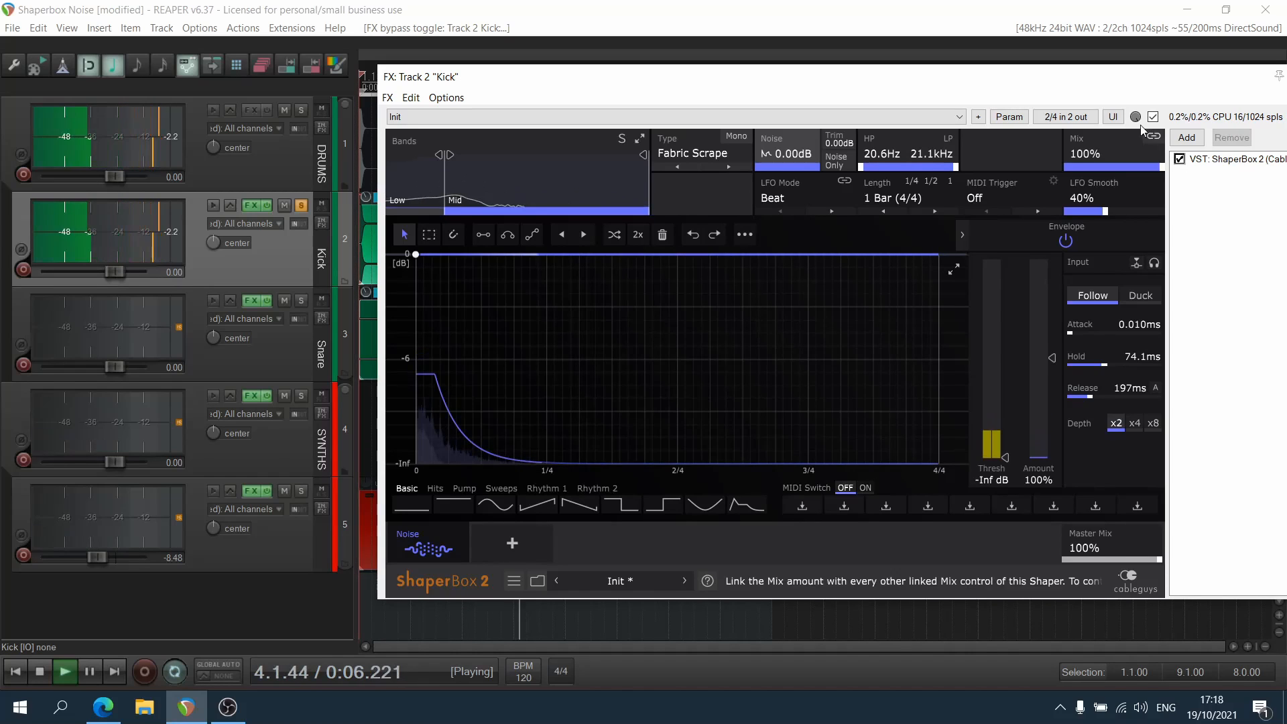
key("space")
left_click_drag(1180, 77, 995, 74)
left_click(1133, 77)
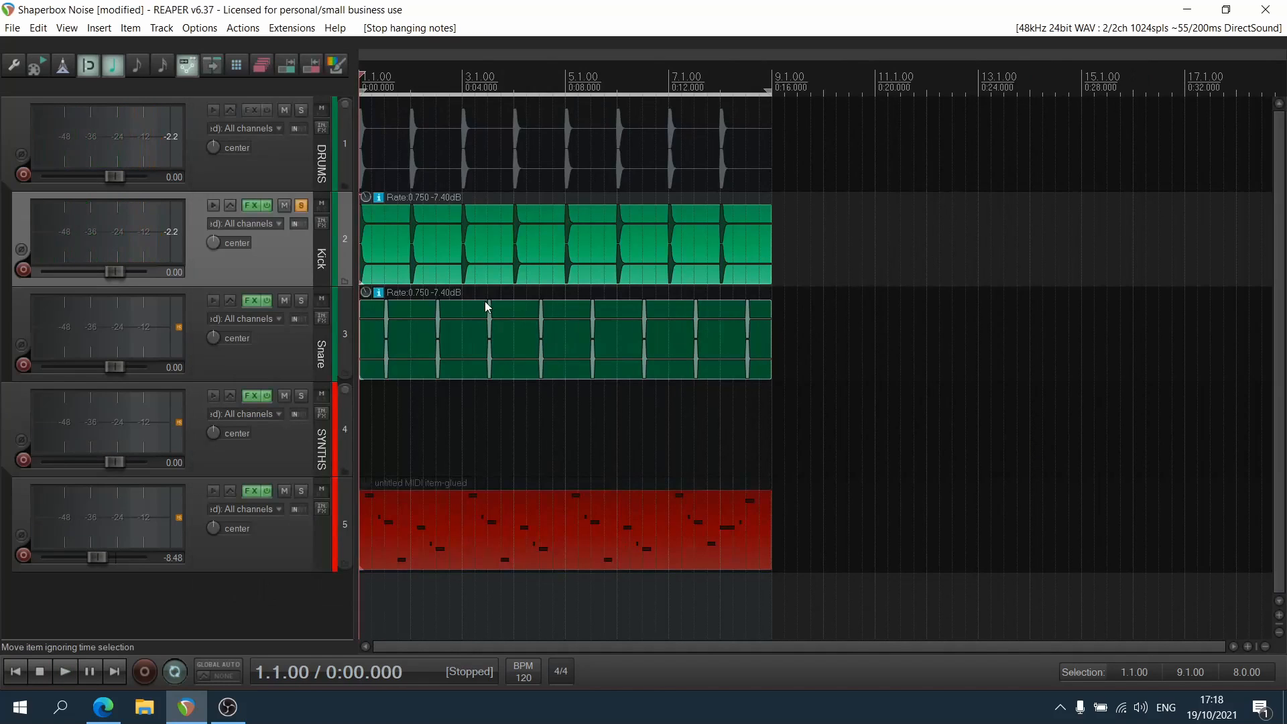
Solo the Snare track instead of the Kick, open its ShaperBox 2 effect, and listen to the Snare
key("alt+s")
left_click(289, 309)
key("alt+s")
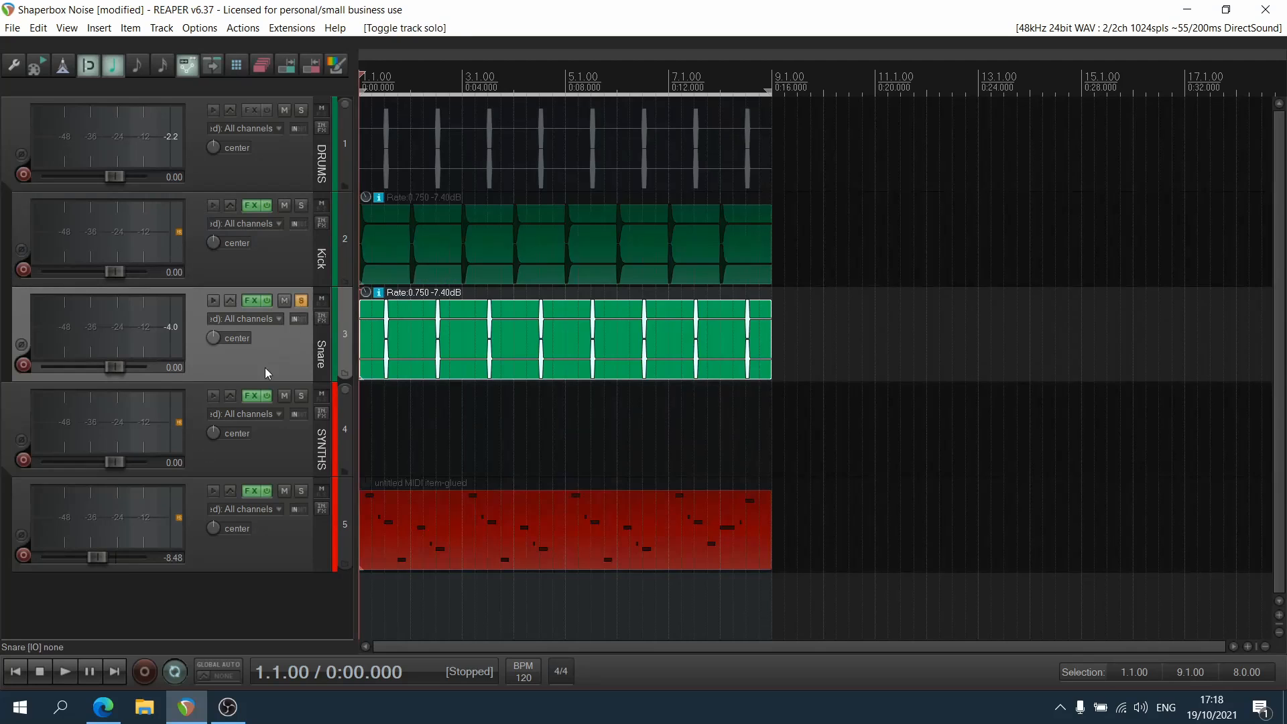
left_click(252, 300)
key("space")
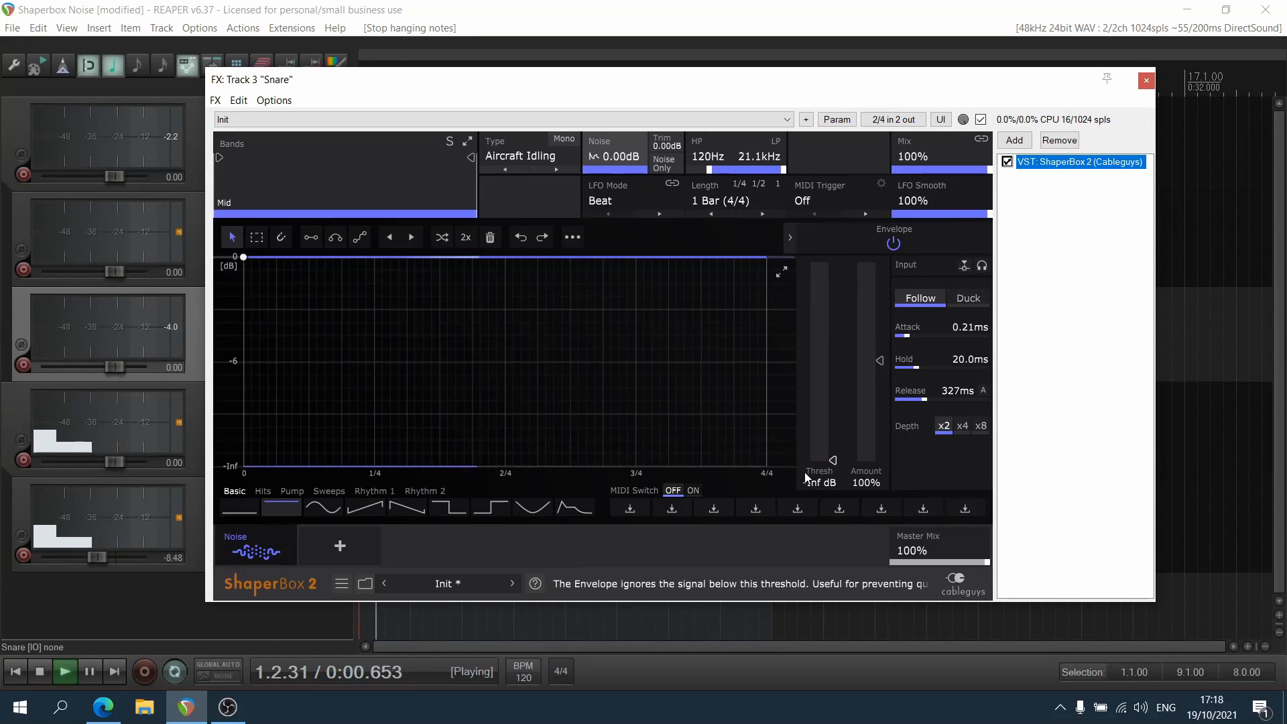
key("space")
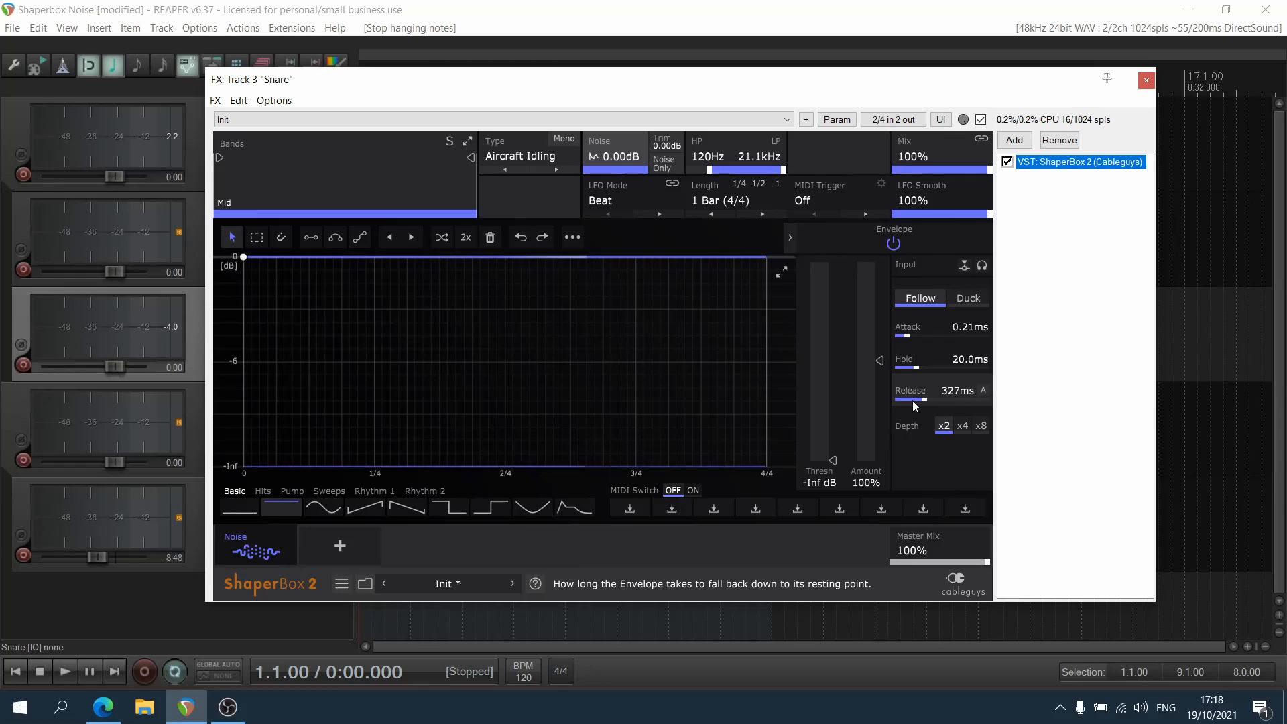
Try an envelope release of 72.9 ms on the Snare noise, set it to 378 ms, and listen to each setting
left_click_drag(915, 405, 910, 407)
key("space")
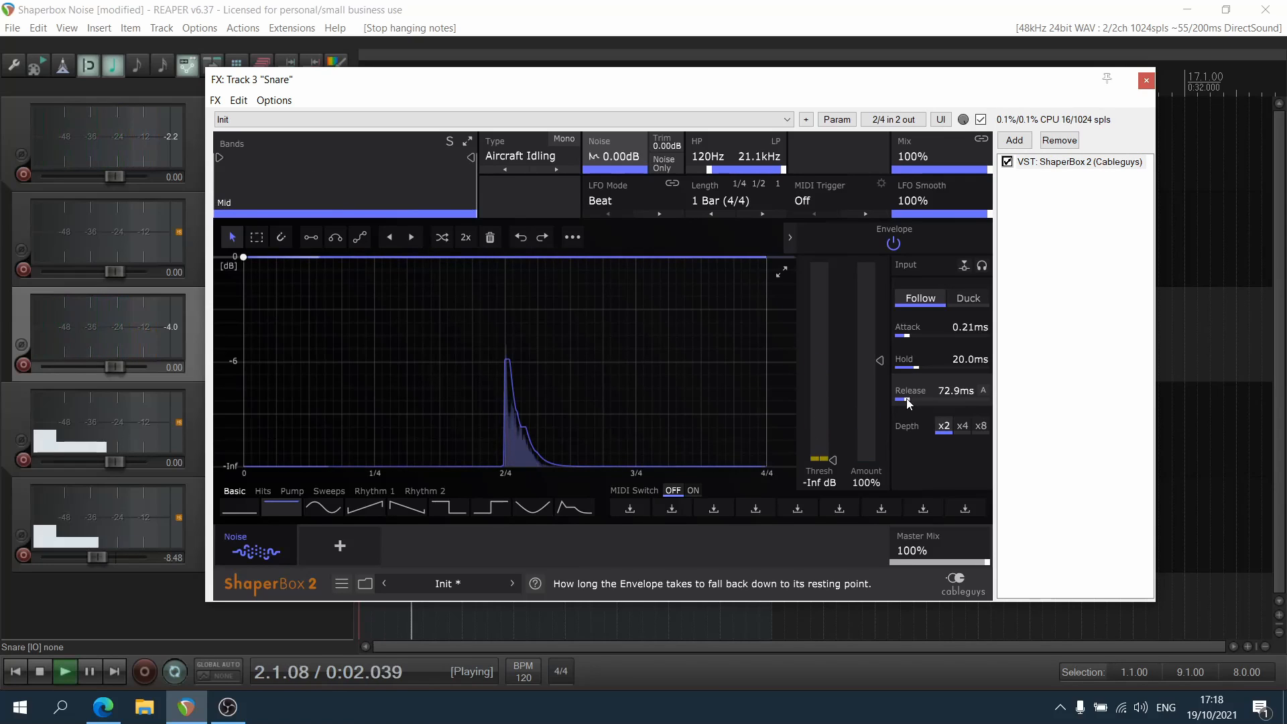
key("space")
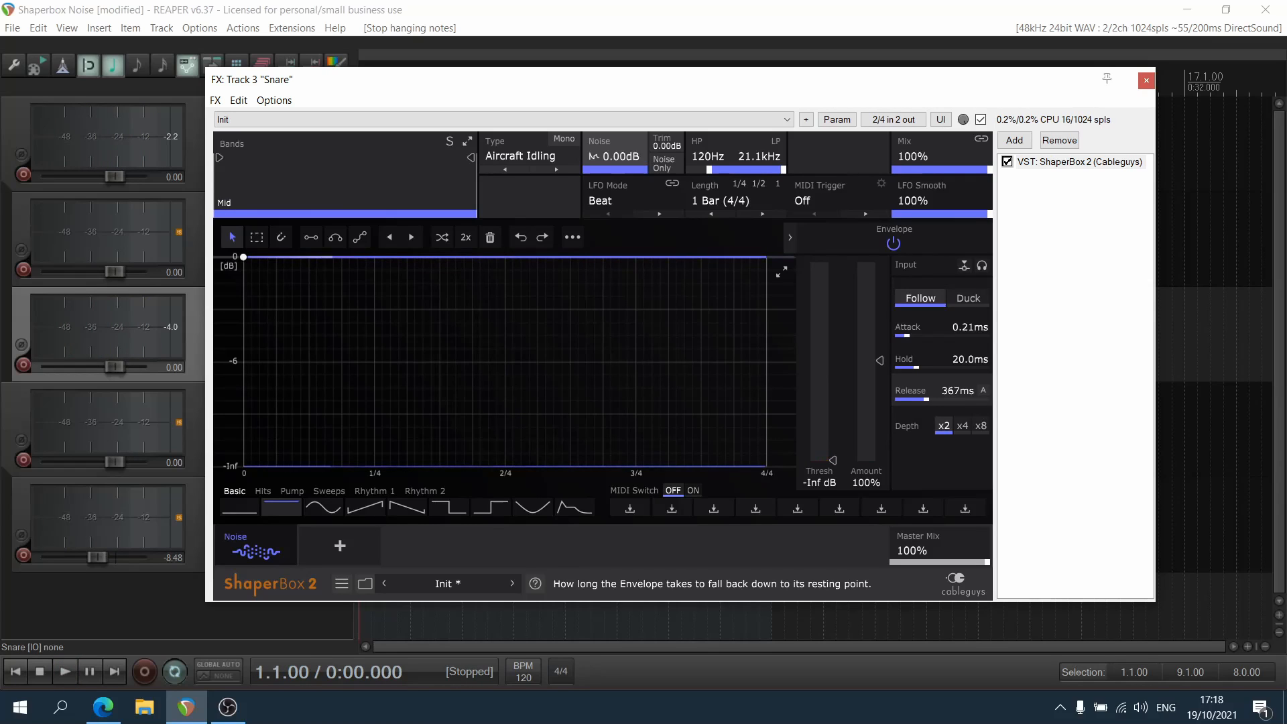
key("space")
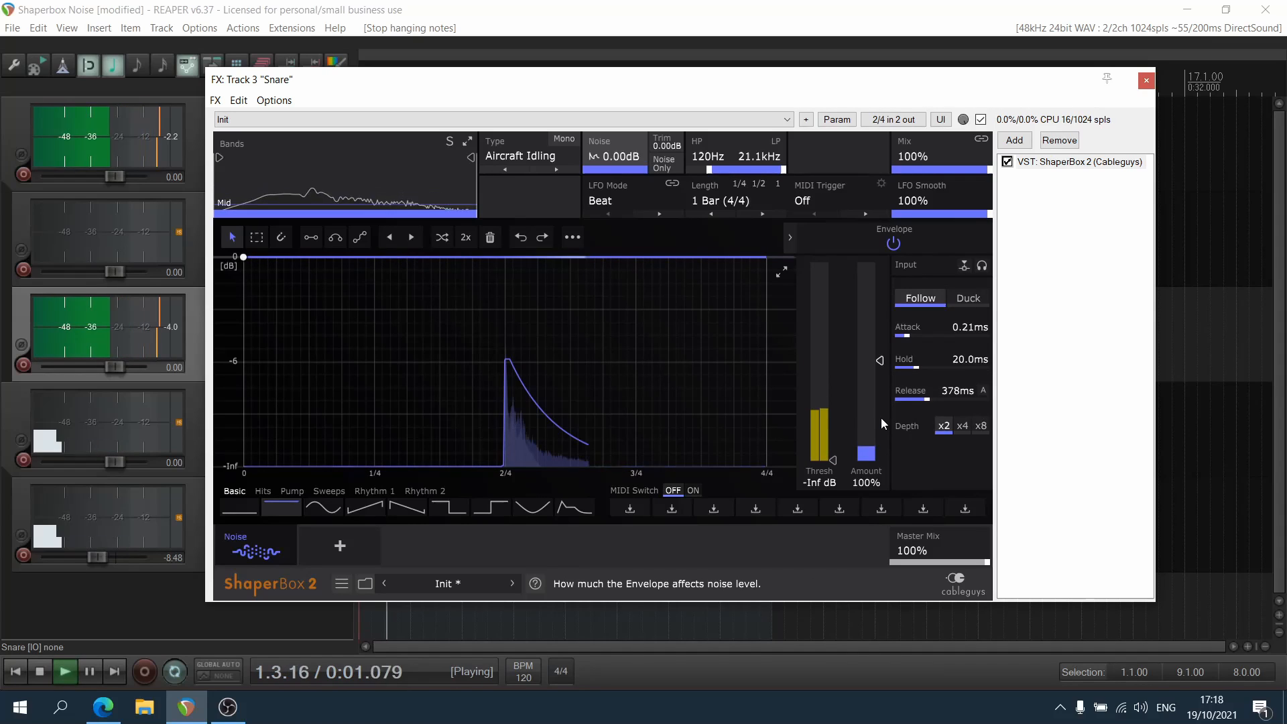
key("space")
Make the Snare's noise mono, listen to the Snare, and close its effects window
left_click(564, 138)
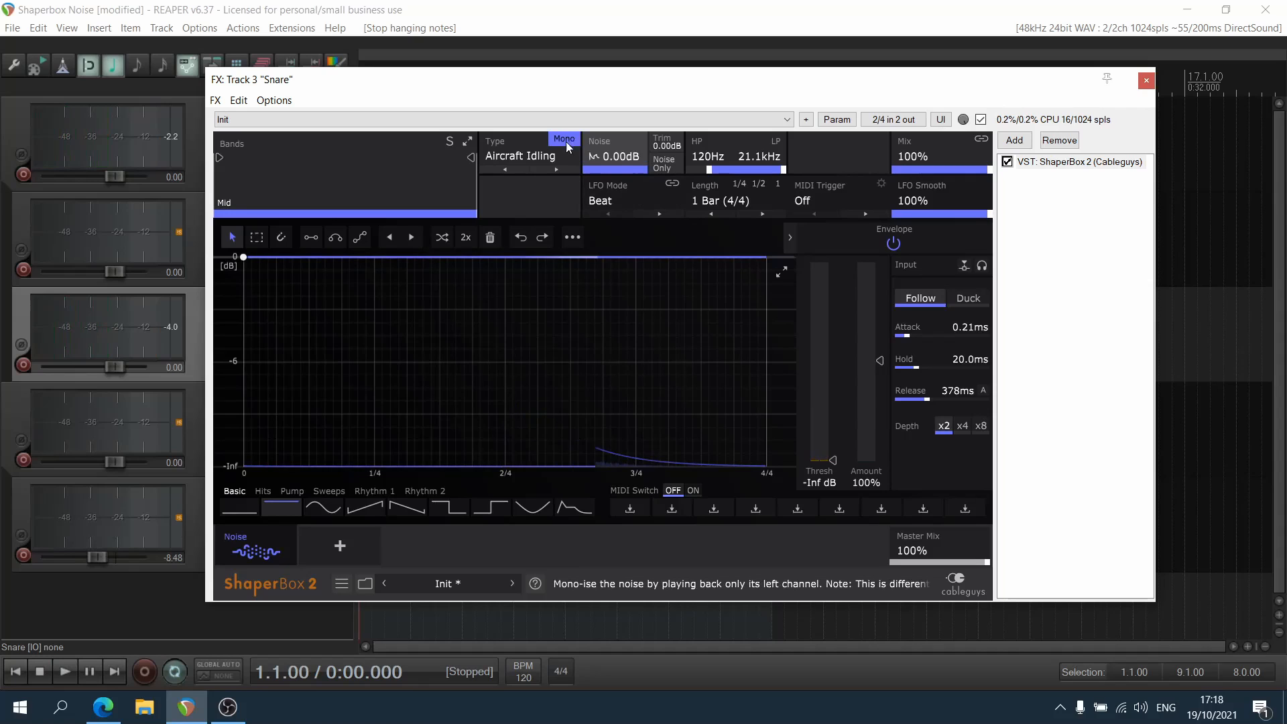
key("space")
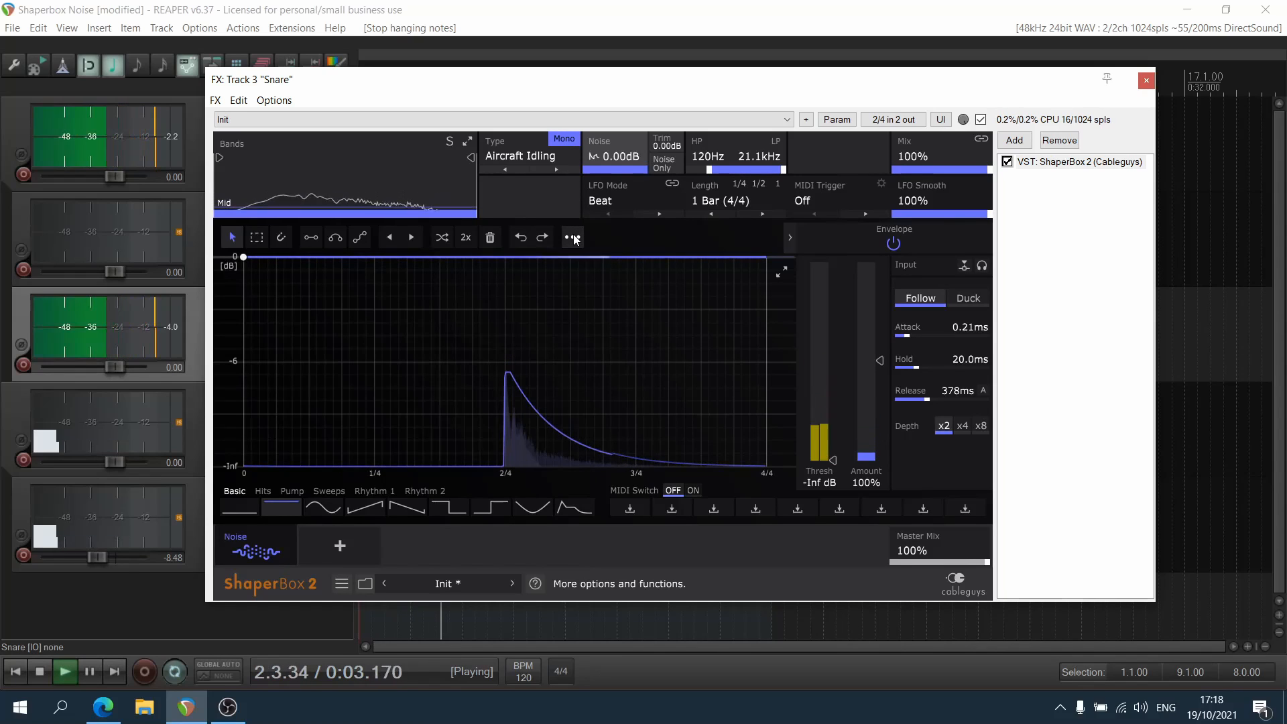
key("space")
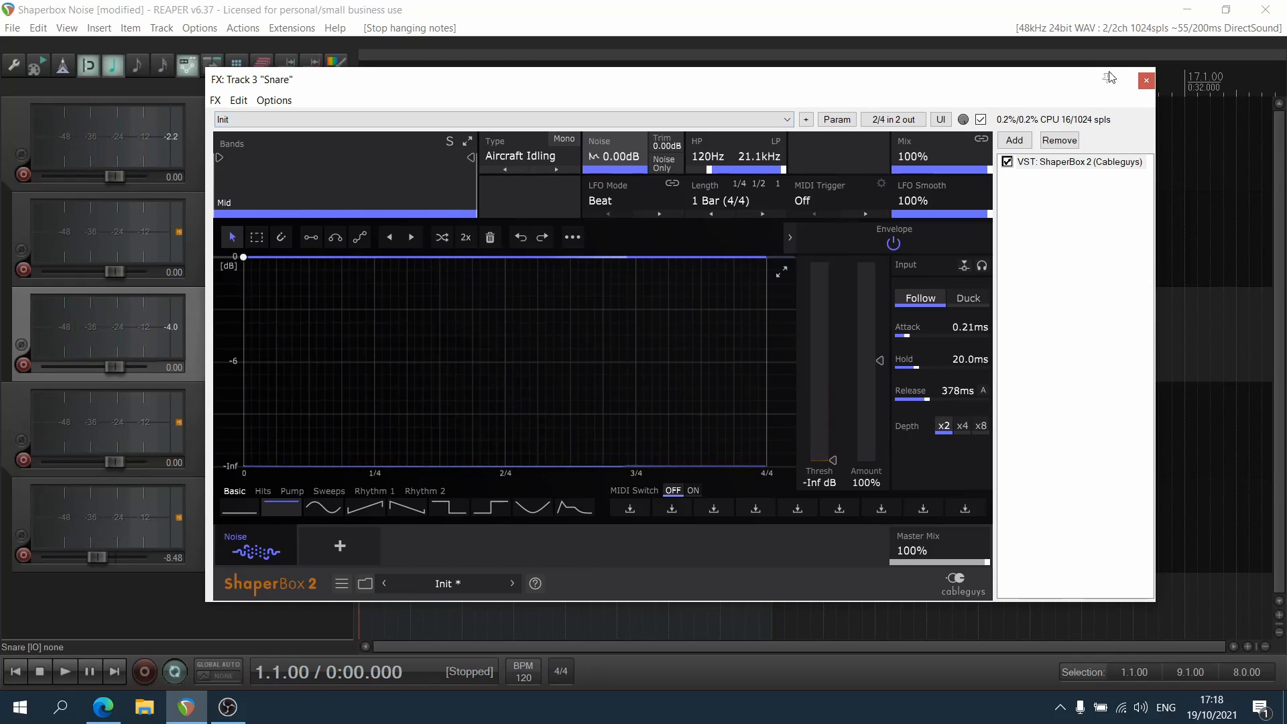
left_click(1148, 80)
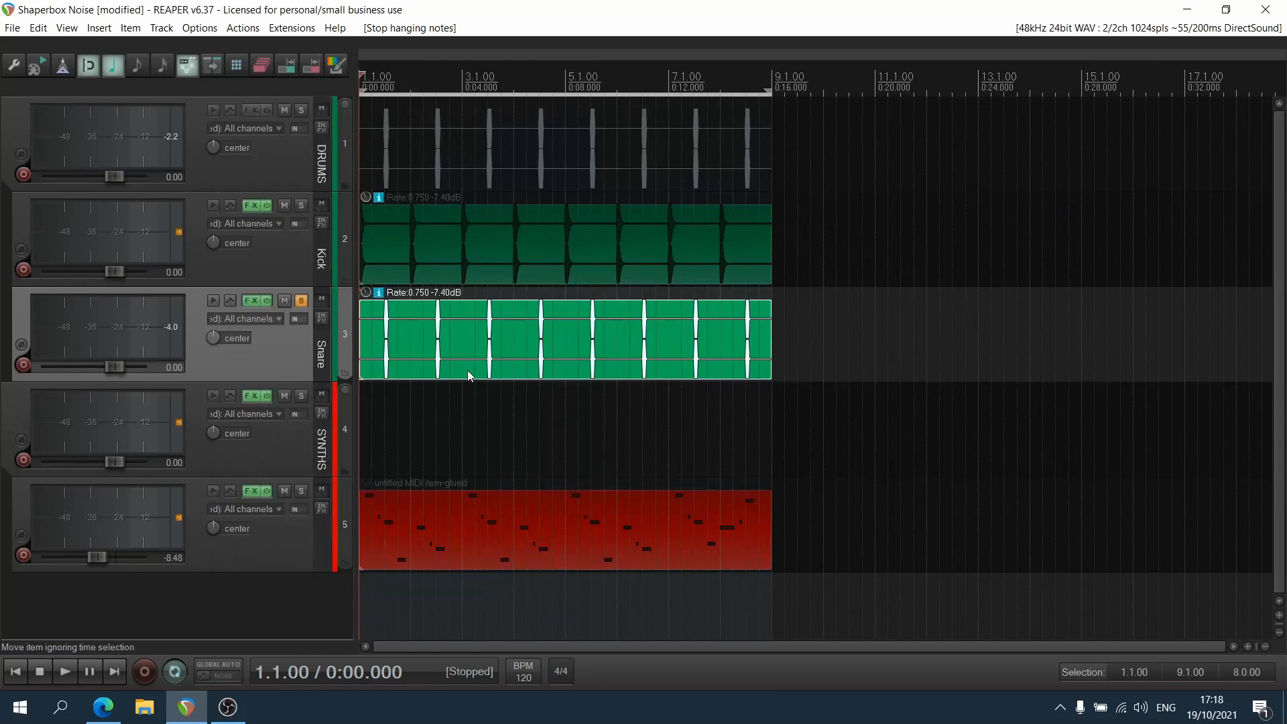
Unsolo the Snare, make the Kick's noise mono, and listen to it with all tracks playing
left_click(301, 302)
left_click(252, 207)
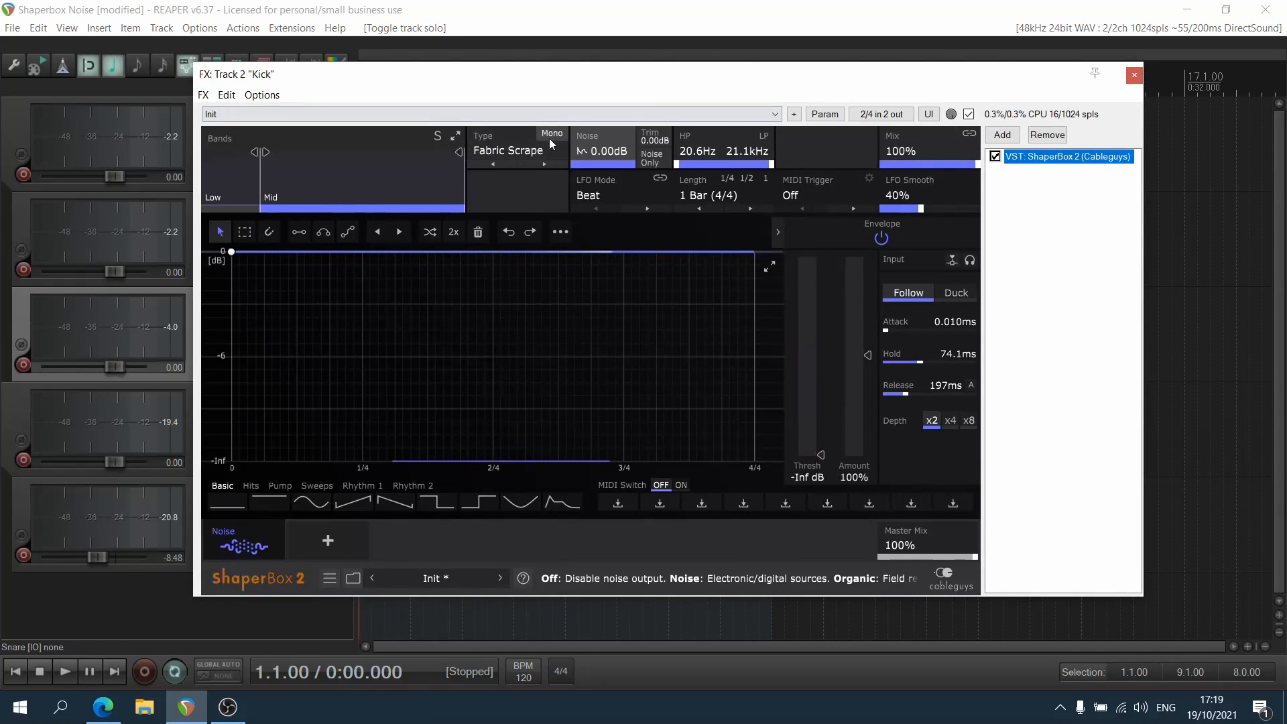
key("space")
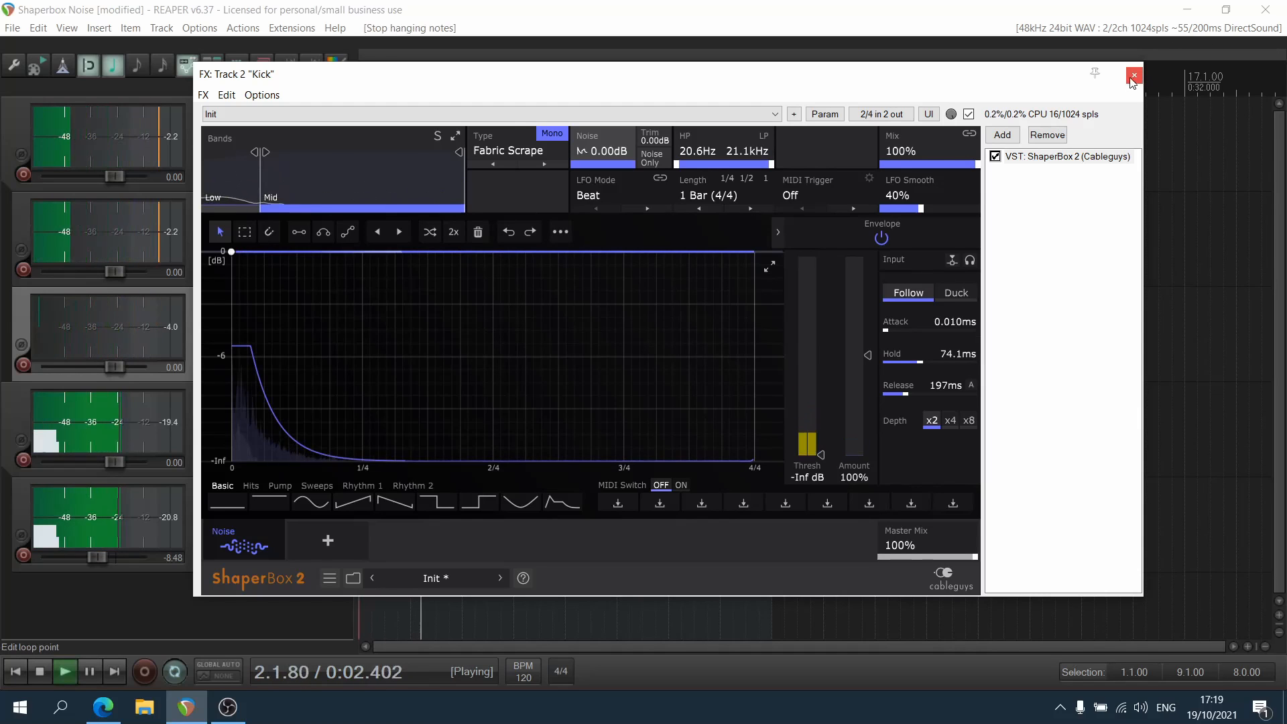
key("Escape")
key("space")
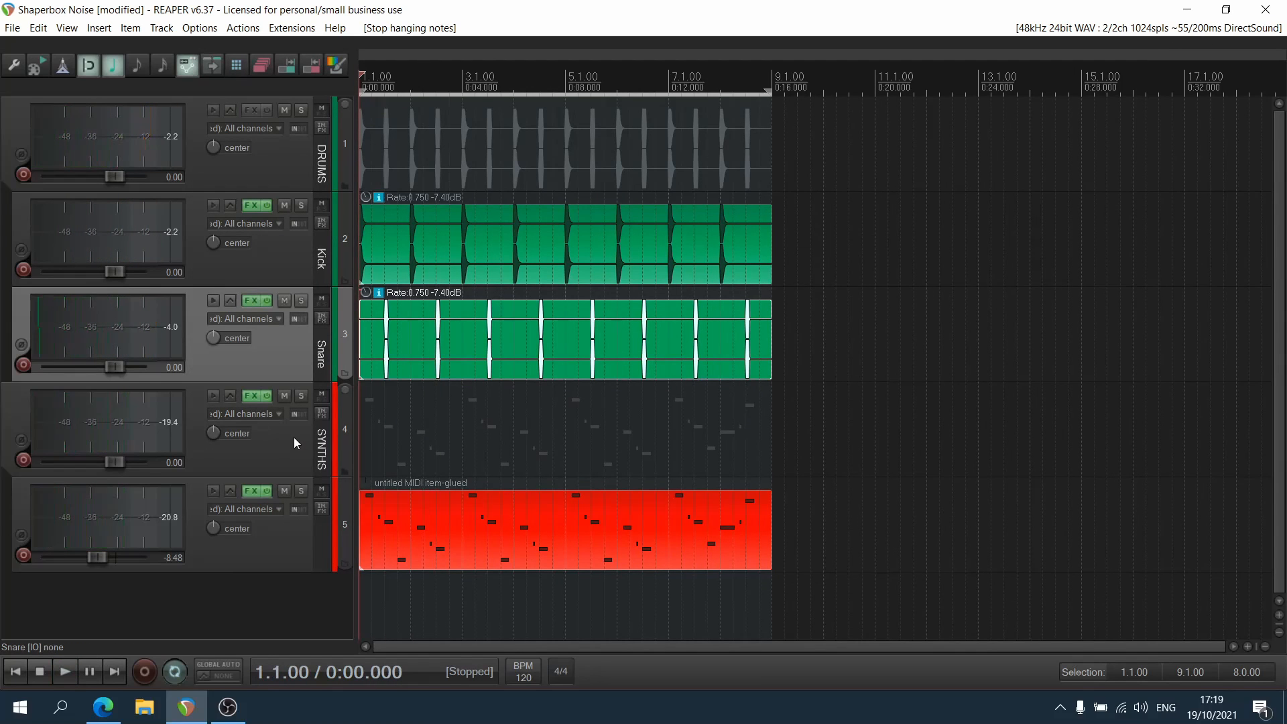
Bypass ShaperBox 2 on the SYNTHS folder track and start playback of the full mix
left_click(294, 438)
left_click(254, 396)
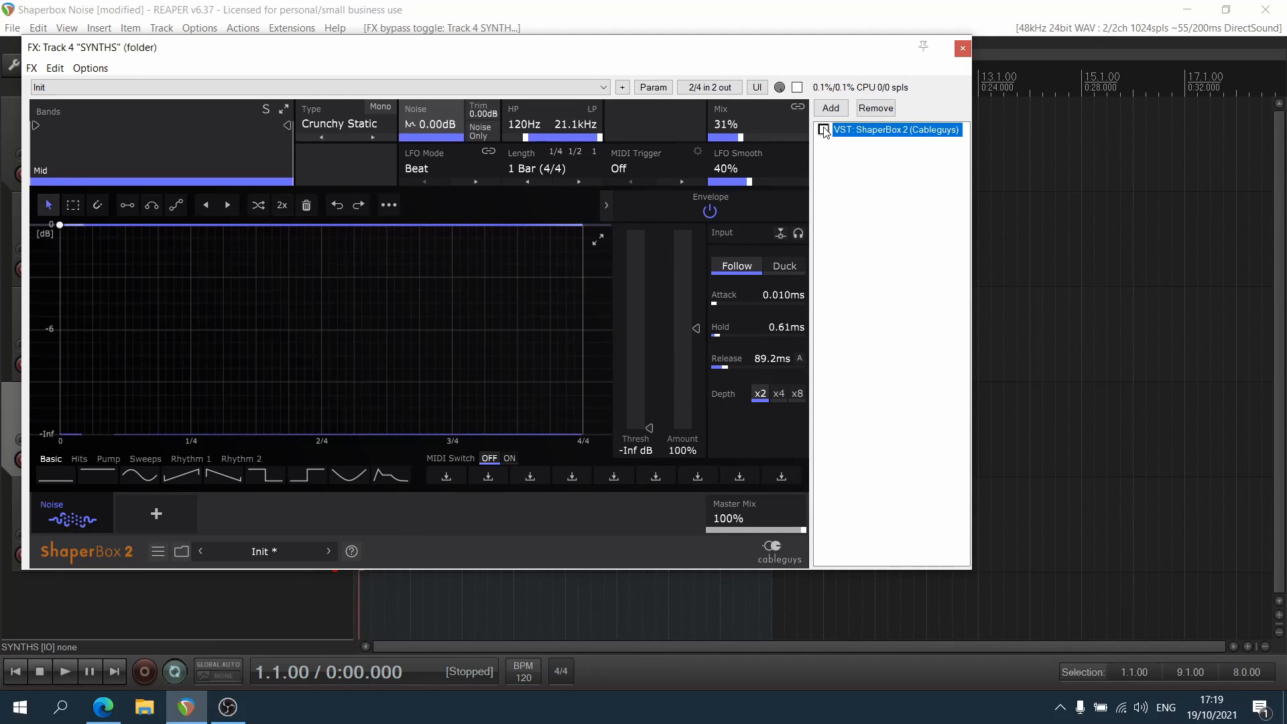
key("space")
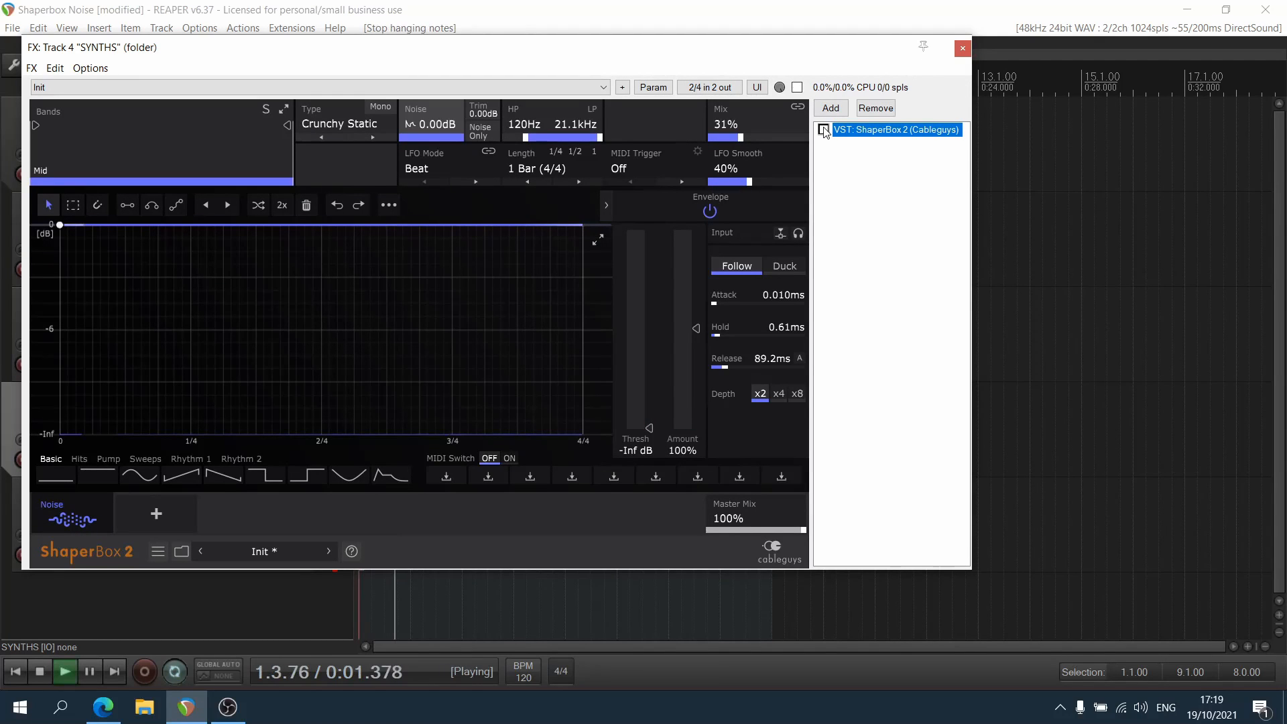
left_click(995, 15)
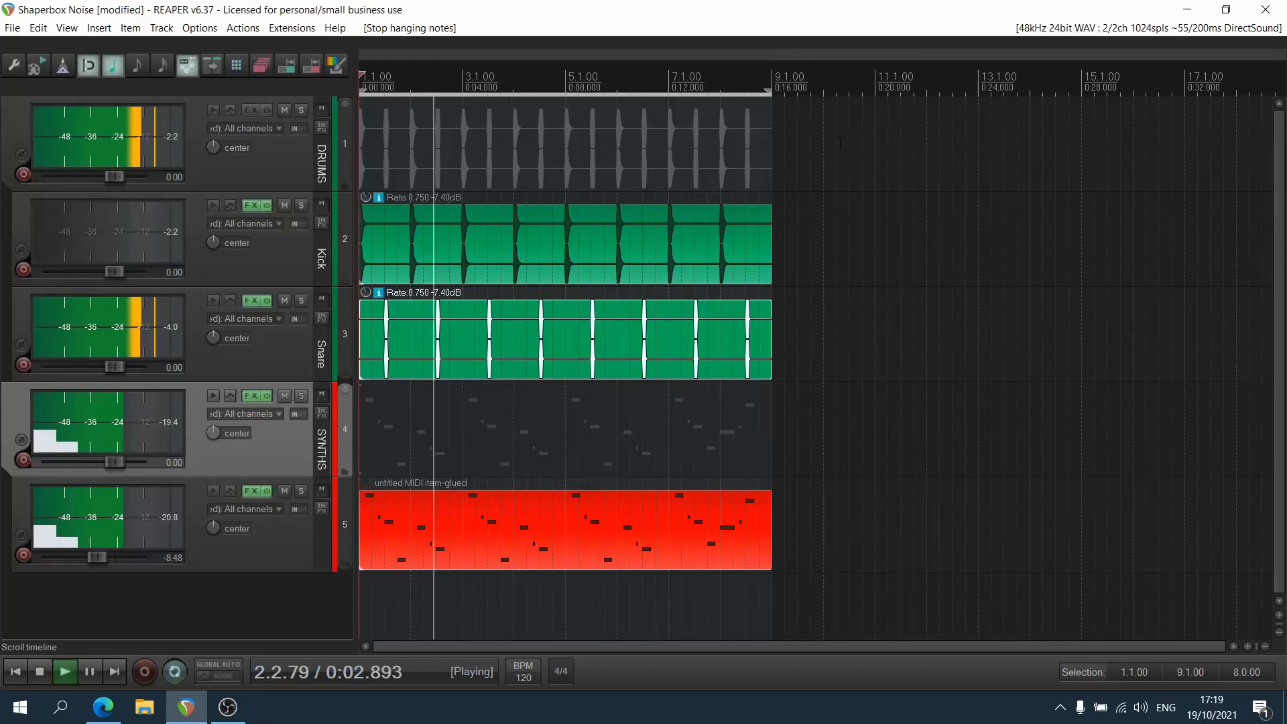
Solo the SYNTHS folder track and listen to it with ShaperBox 2 bypassed and re-enabled
left_click(300, 396)
left_click(258, 399)
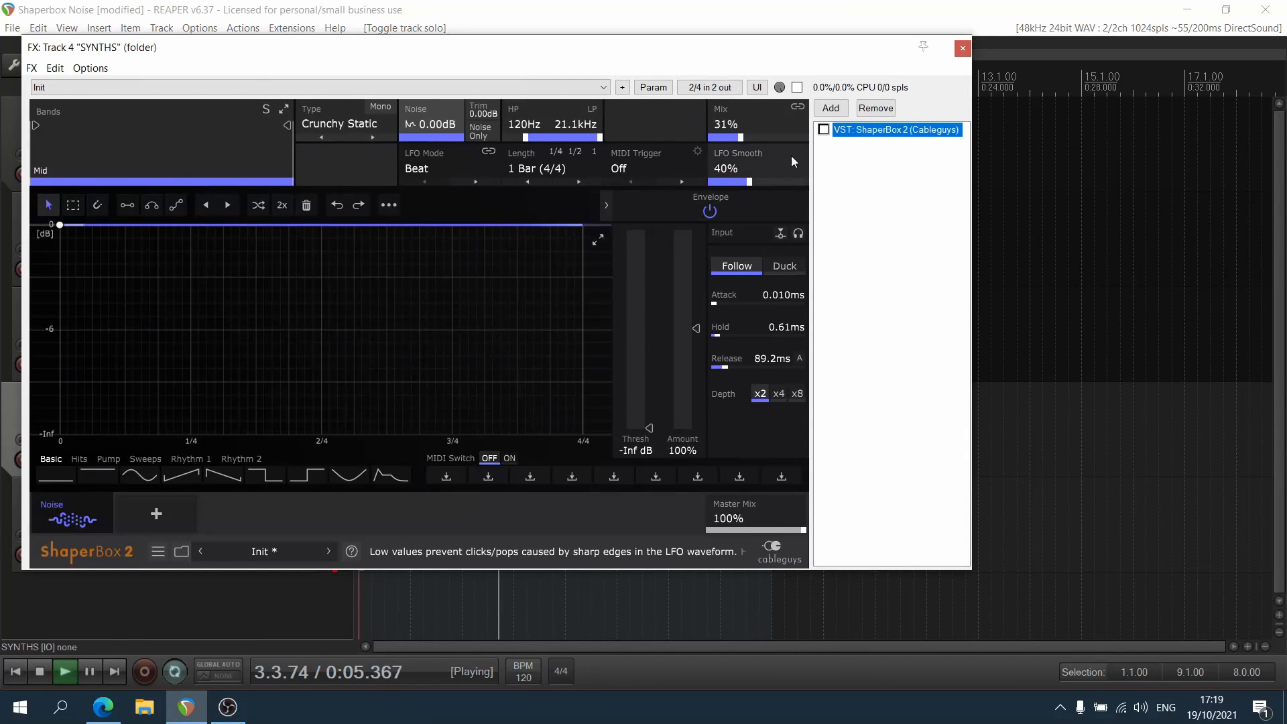
key("space")
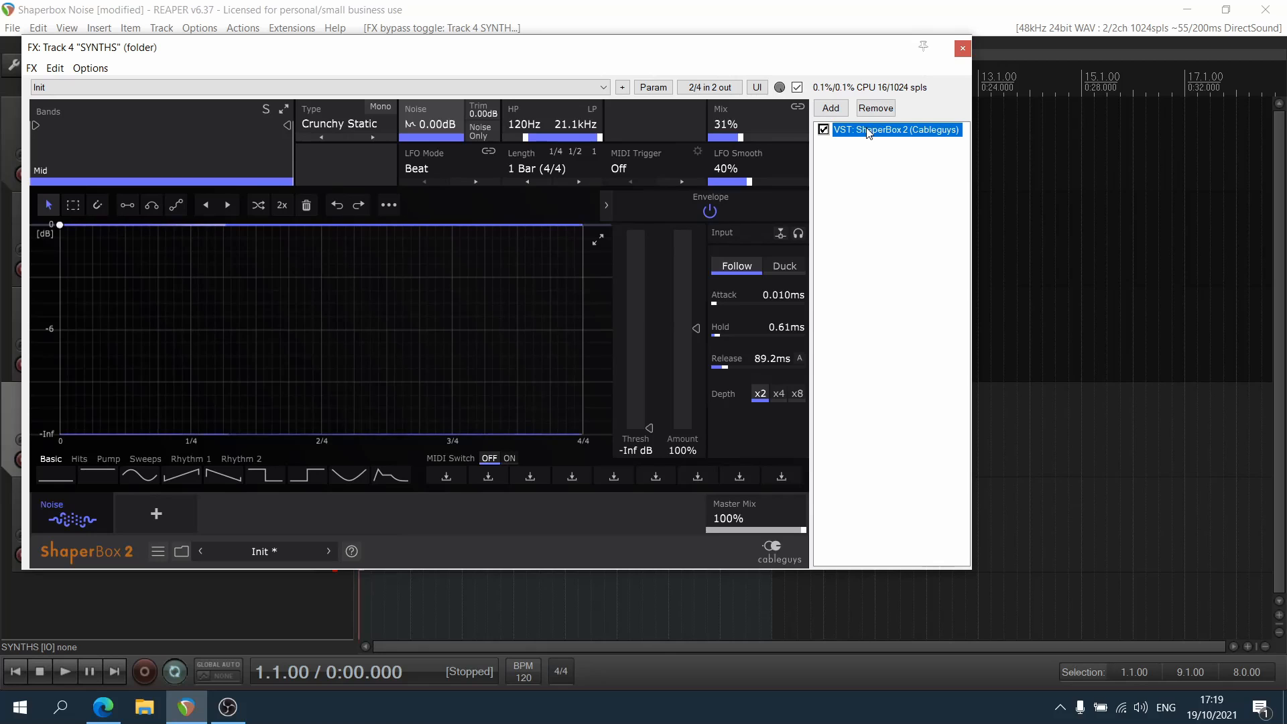
key("space")
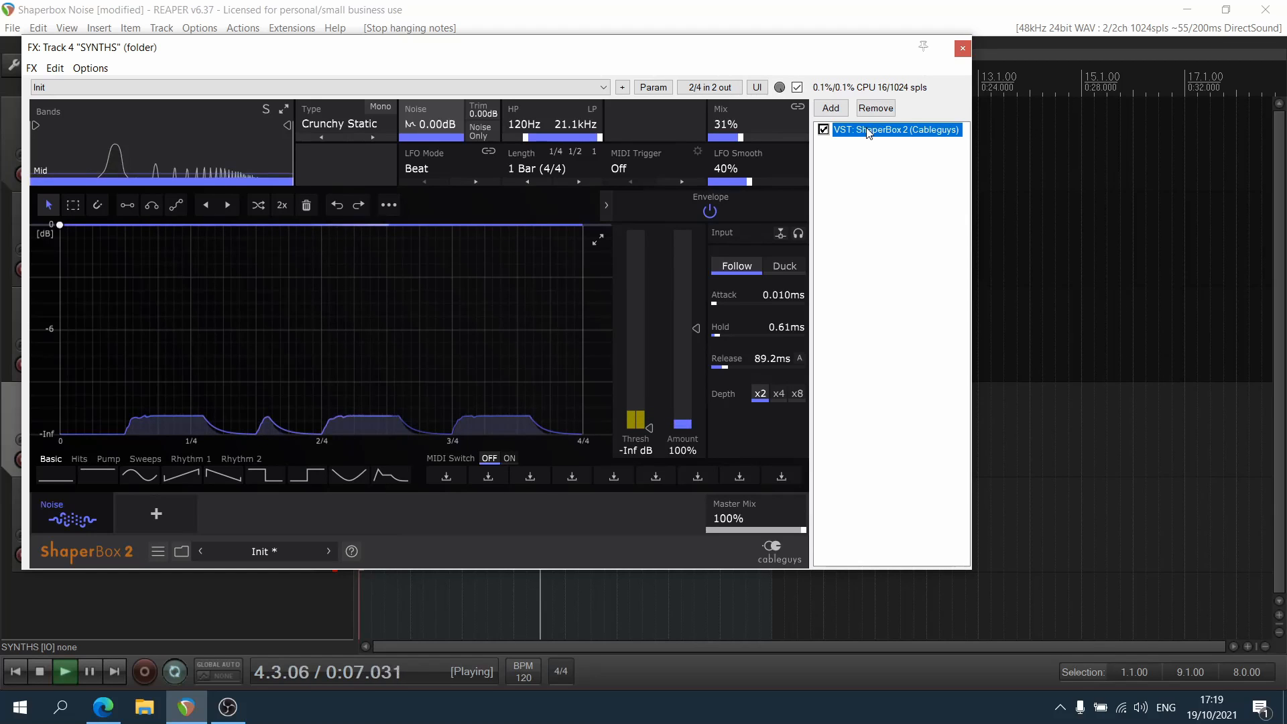
key("space")
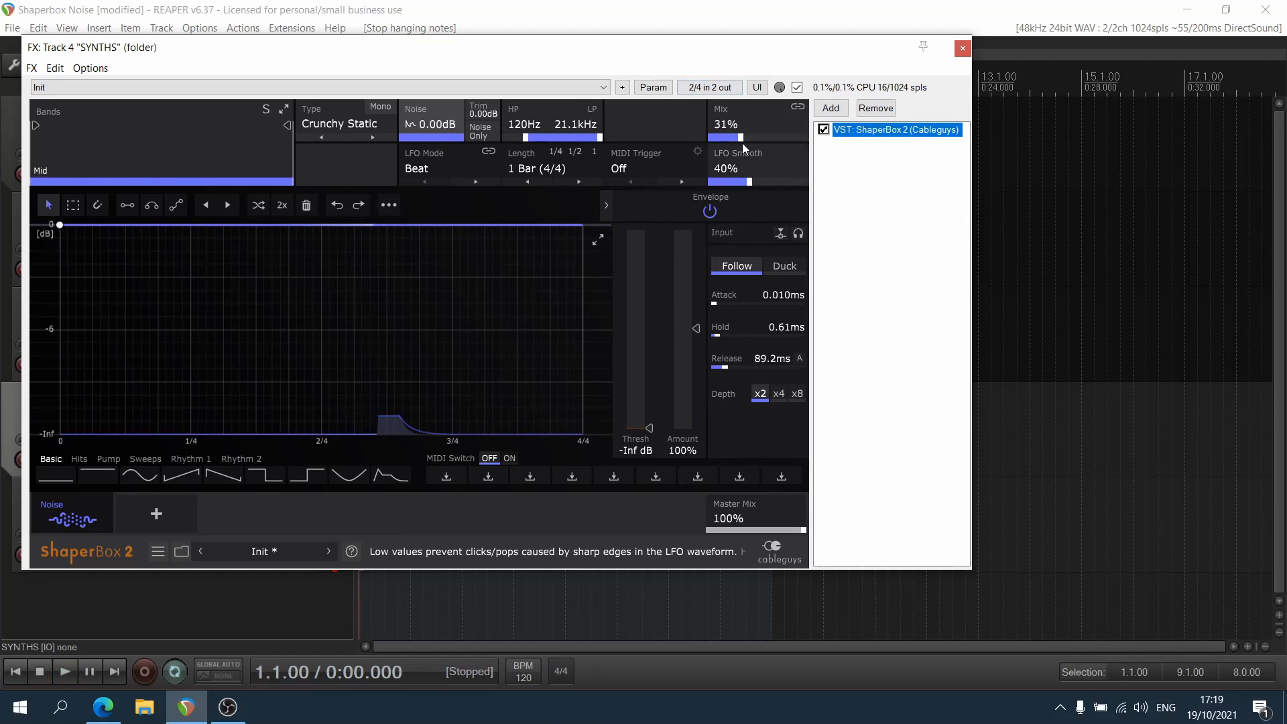
Try the SYNTHS noise mix at 100% during playback and set the mix to 30%
left_click_drag(741, 137, 746, 138)
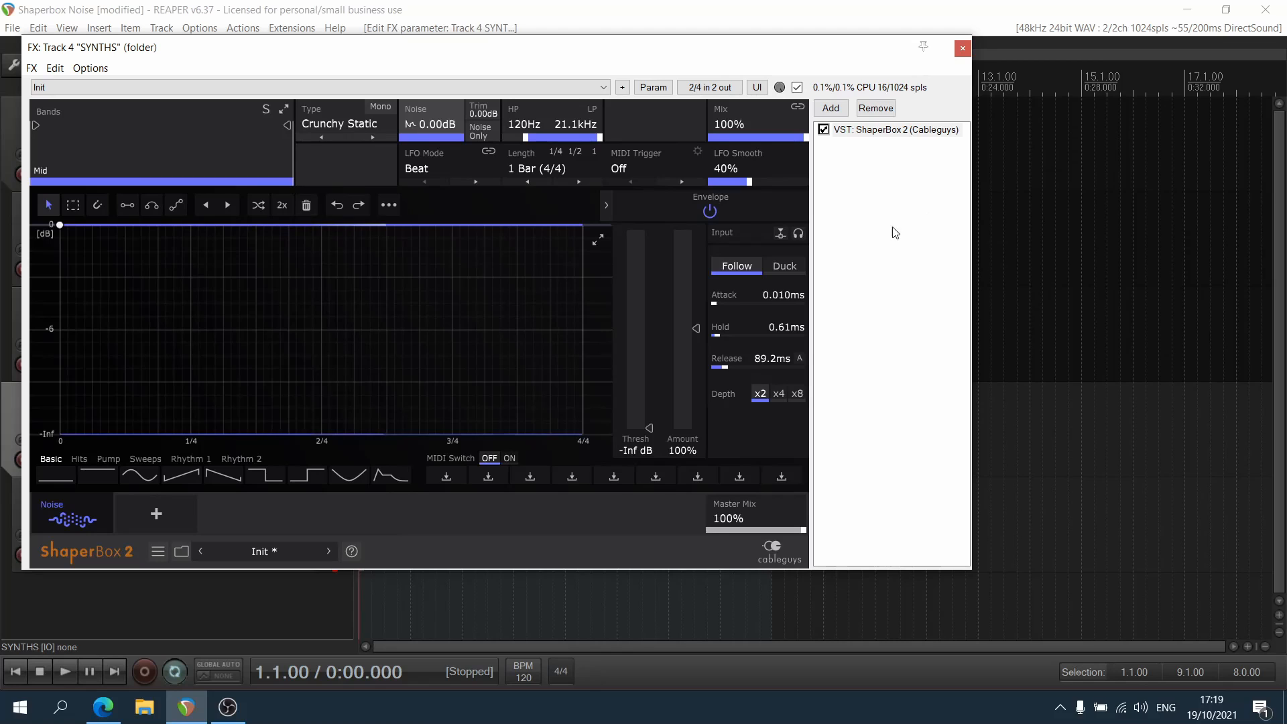
key("space")
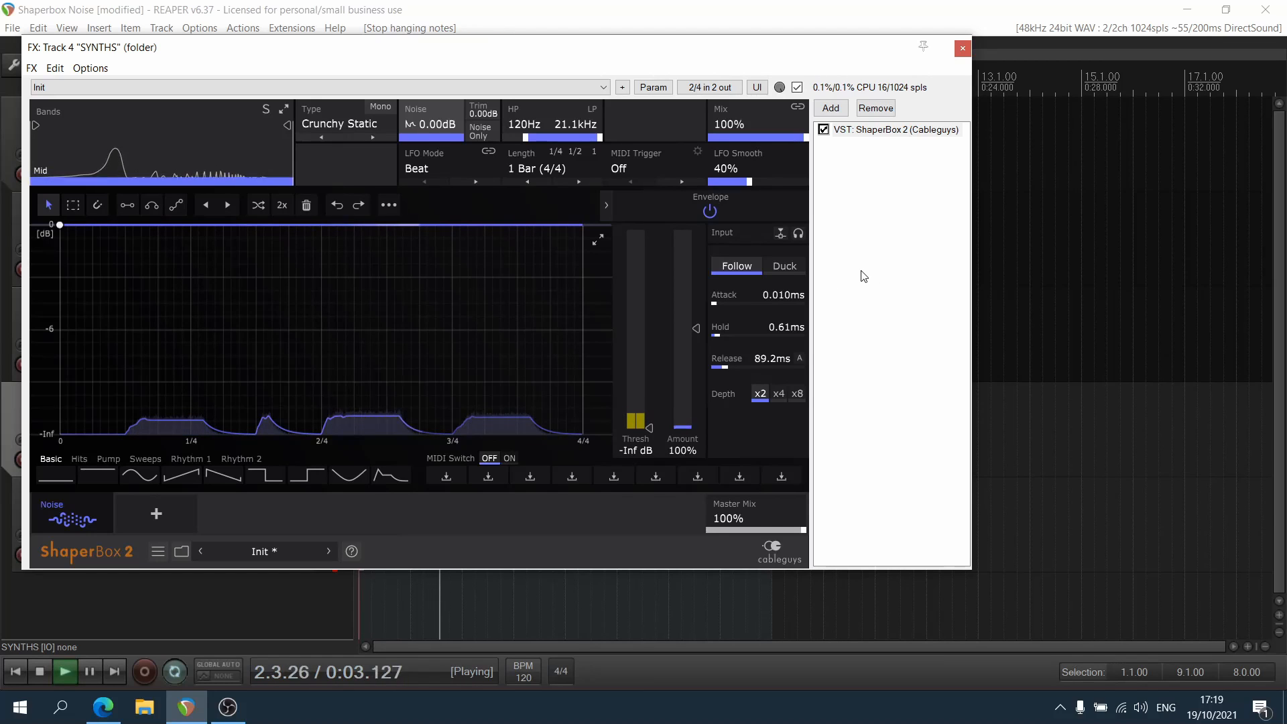
key("space")
left_click_drag(728, 124, 728, 170)
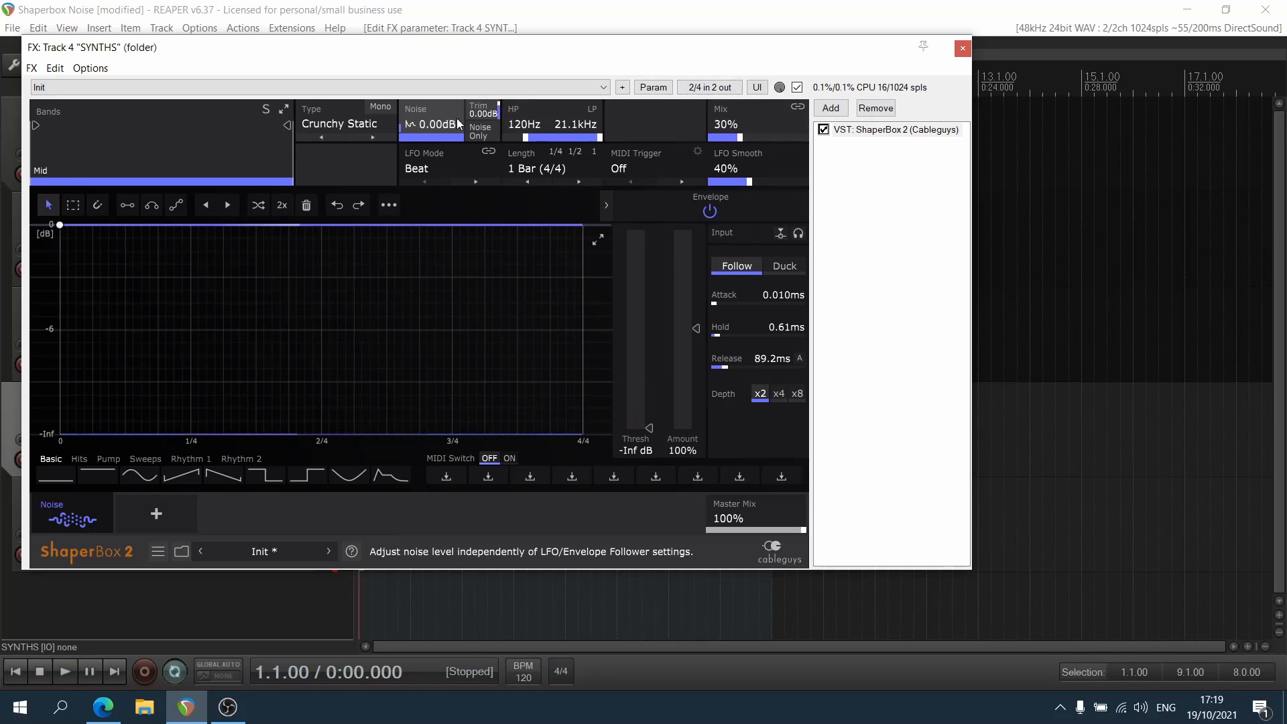
Look through the noise types, keep Crunchy Static, and make the SYNTHS noise mono and listen to it
left_click(345, 127)
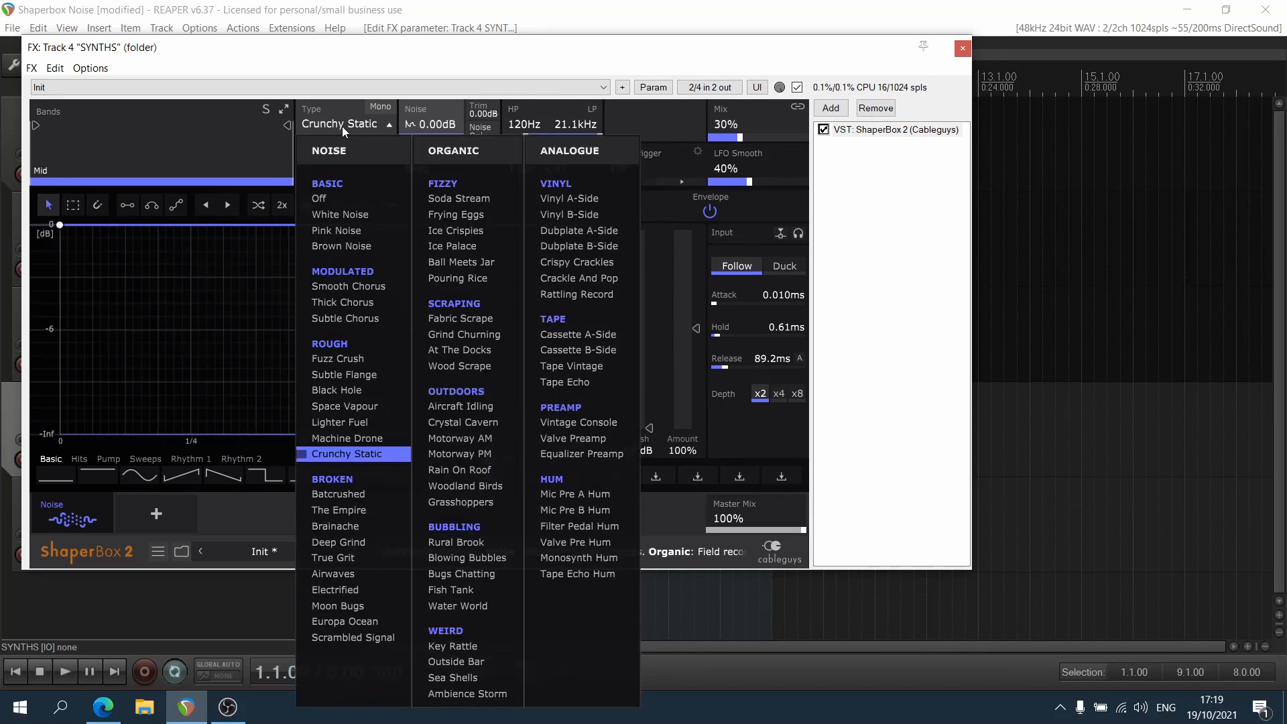
left_click(919, 239)
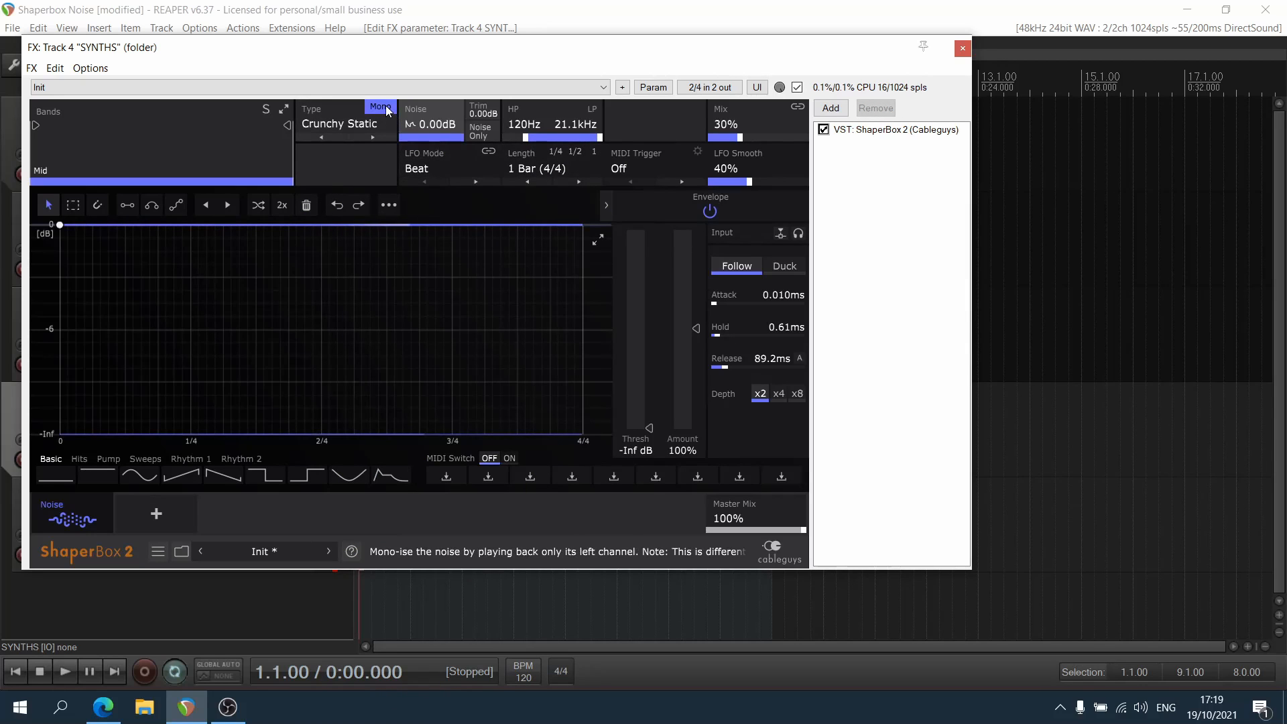
key("space")
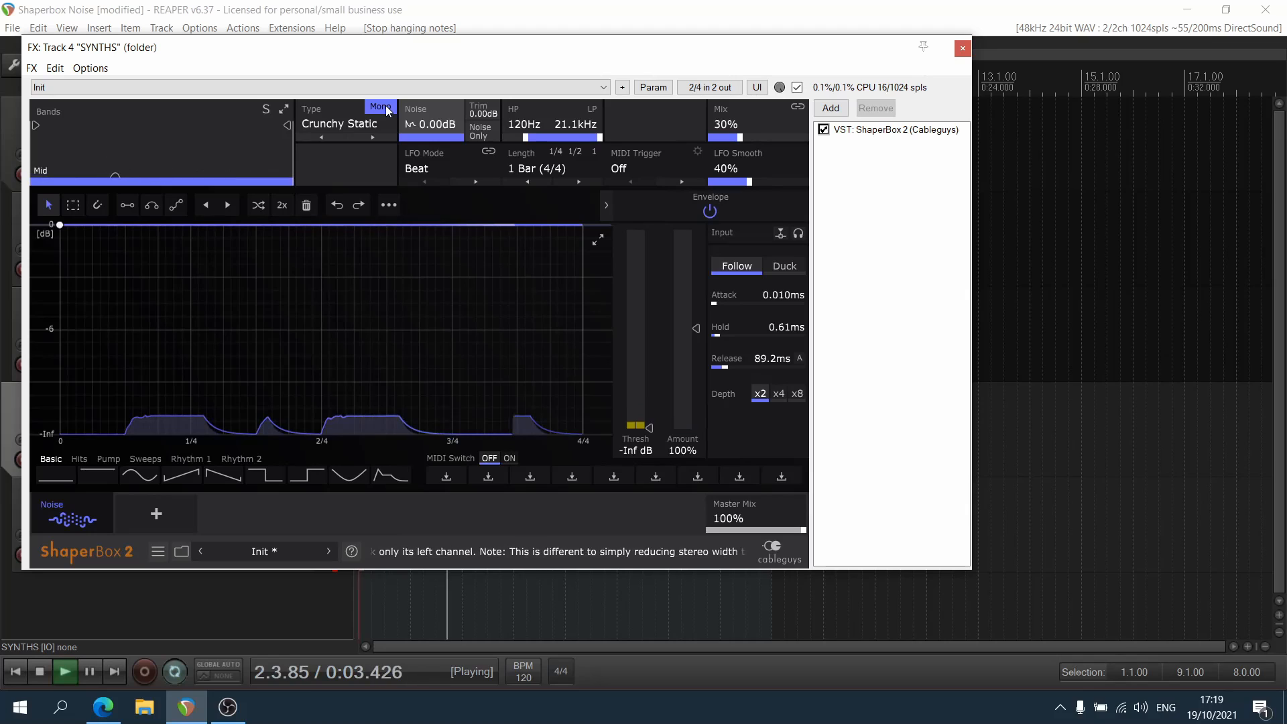
key("space")
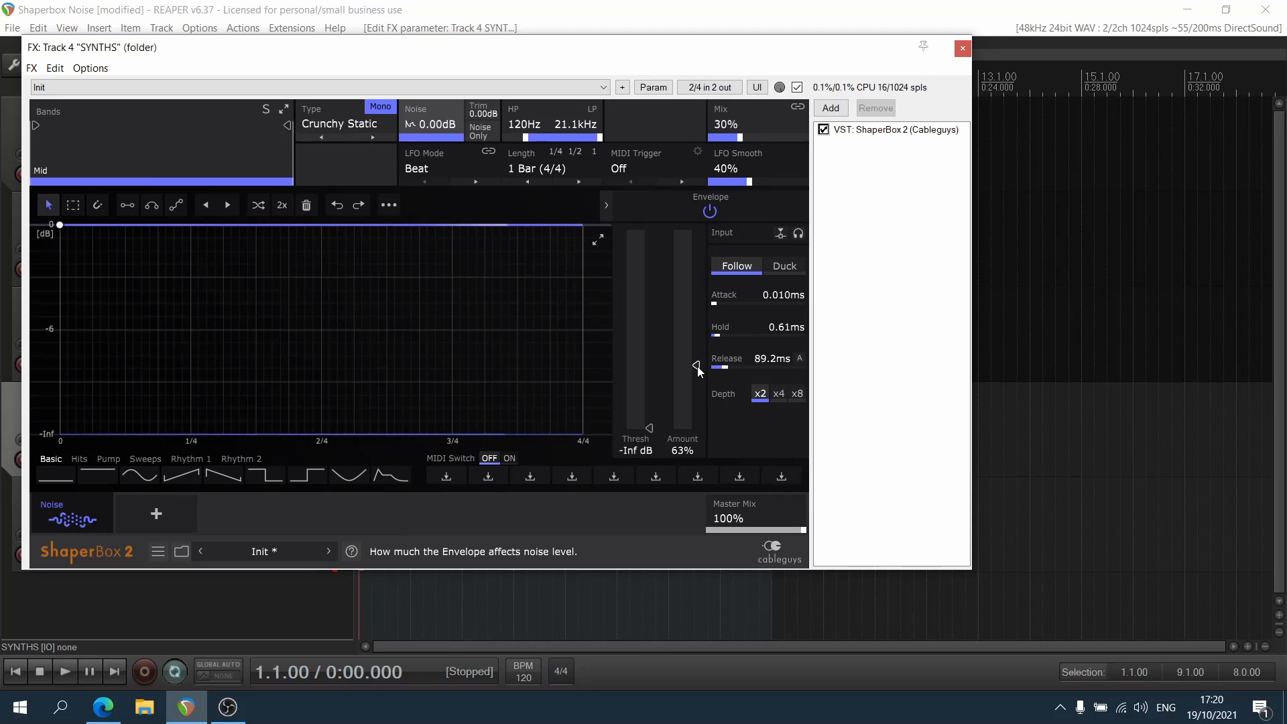
Set the SYNTHS noise's envelope amount to 86% while the soloed track plays
key("space")
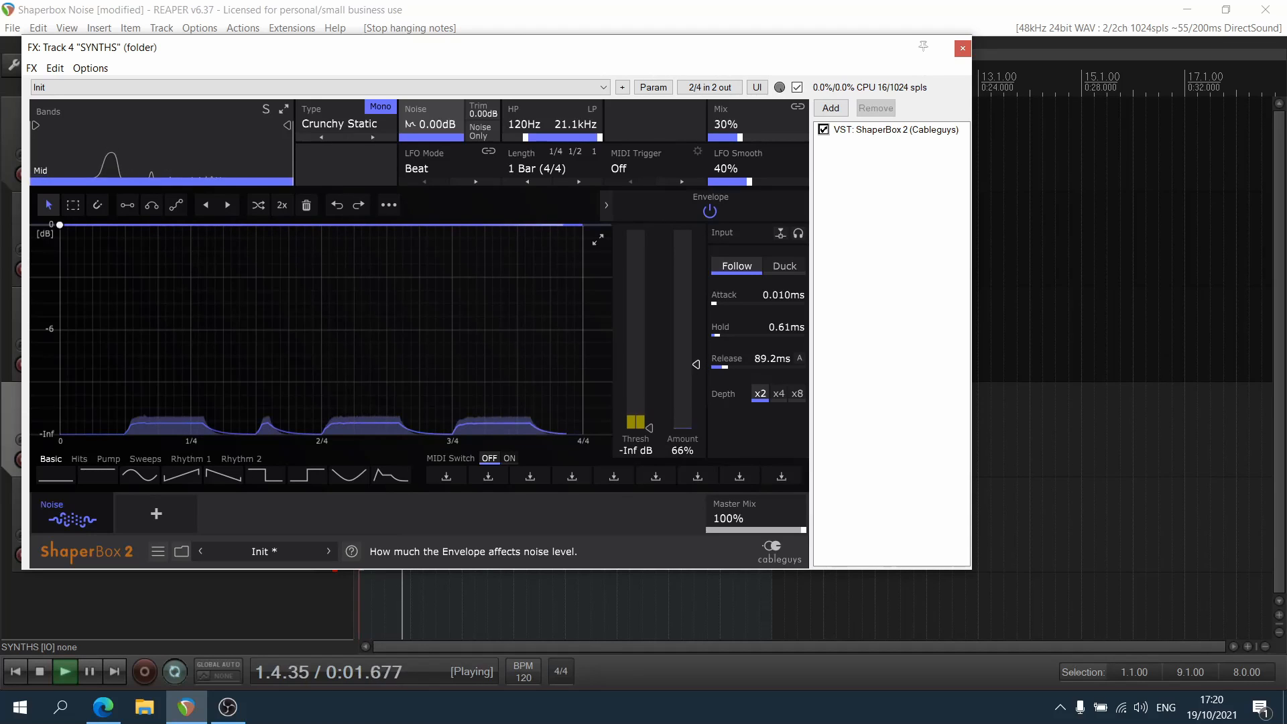
left_click_drag(696, 364, 695, 342)
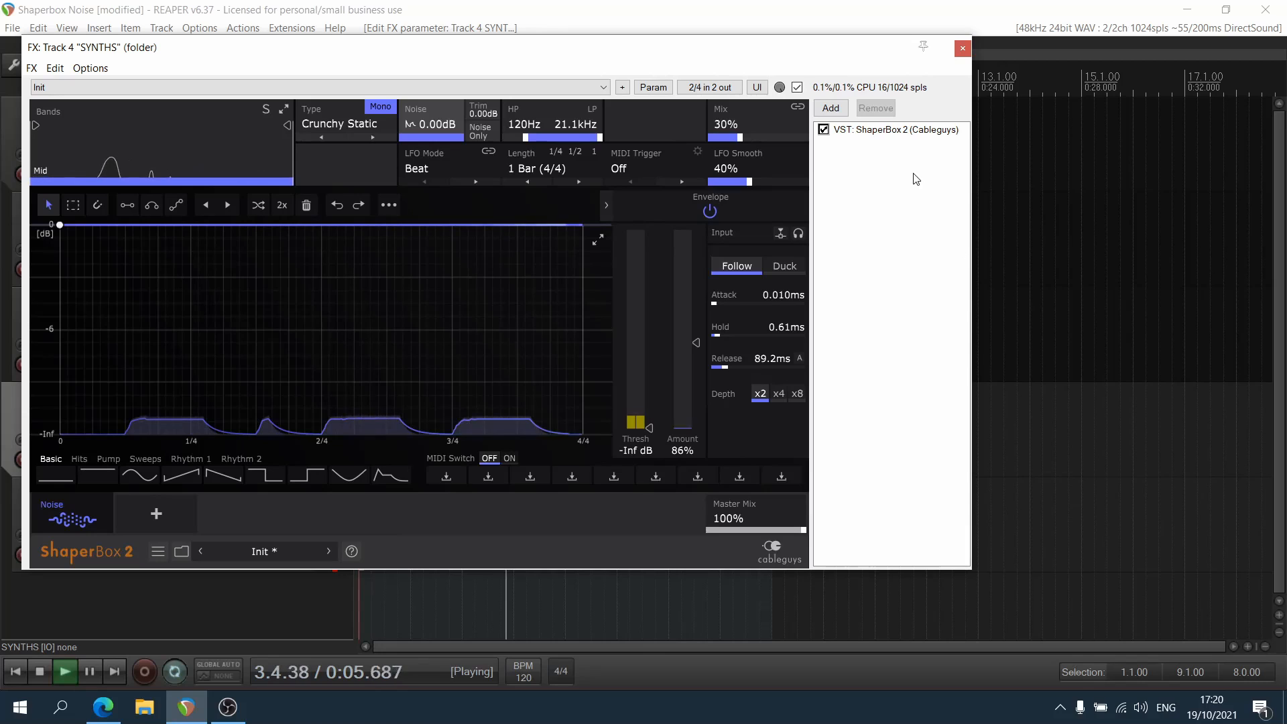
key("space")
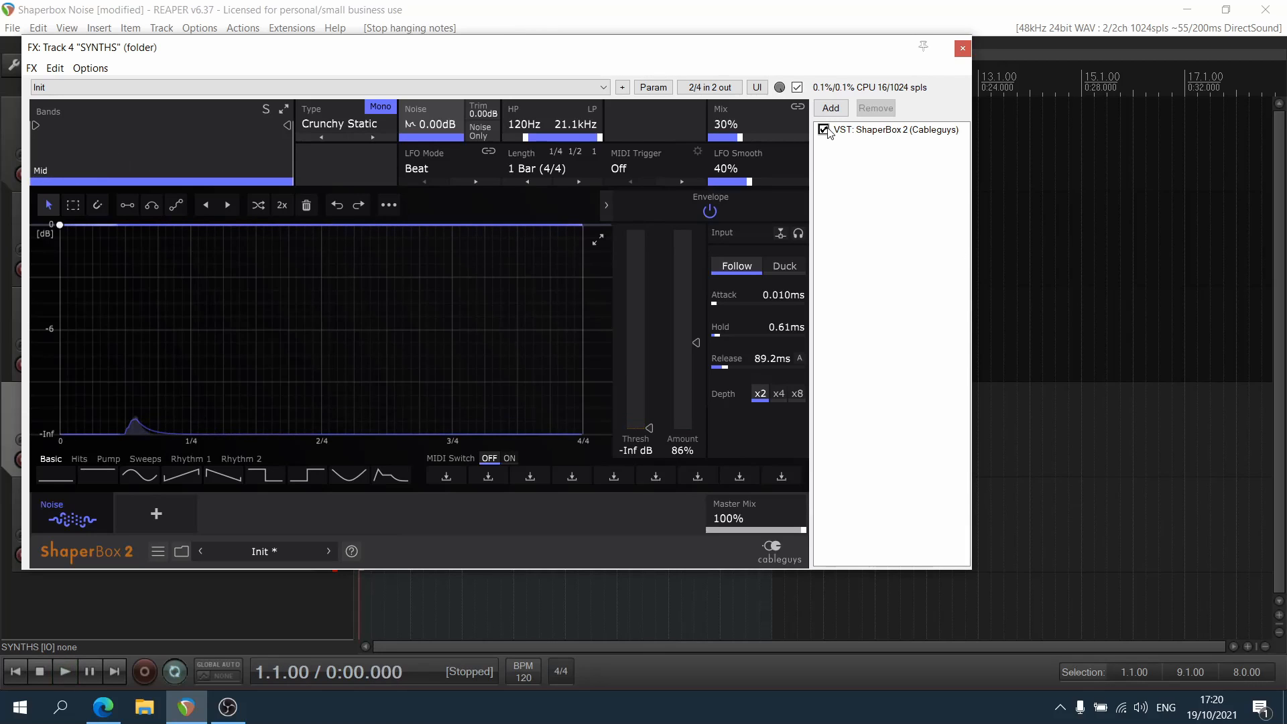
Compare the soloed SYNTHS track with ShaperBox 2 bypassed and re-enabled, and close the effects window
key("space")
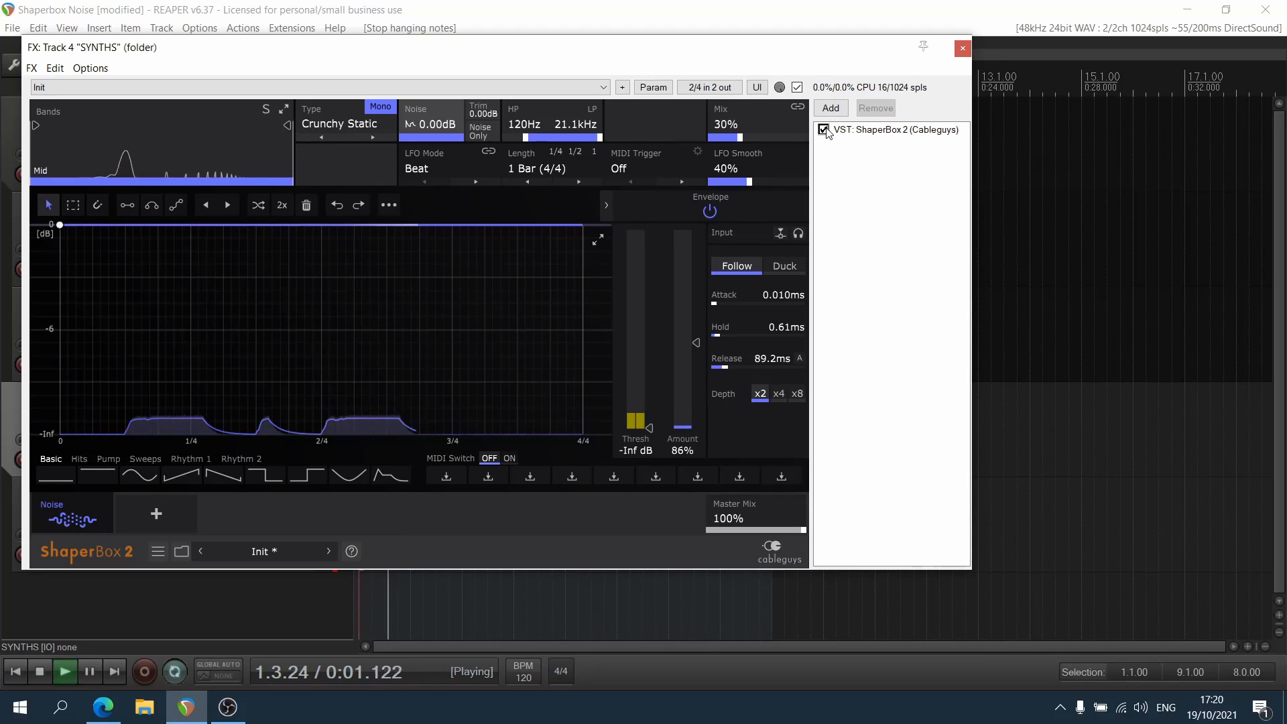
left_click(828, 130)
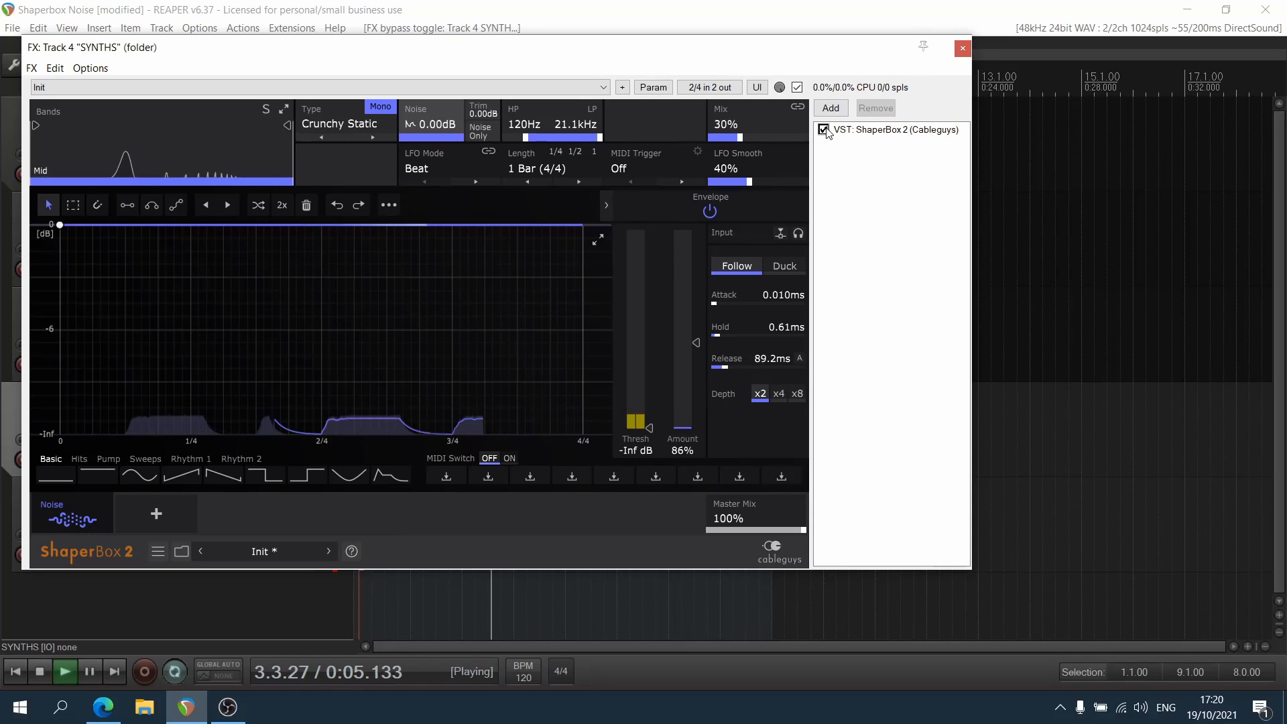
left_click(825, 130)
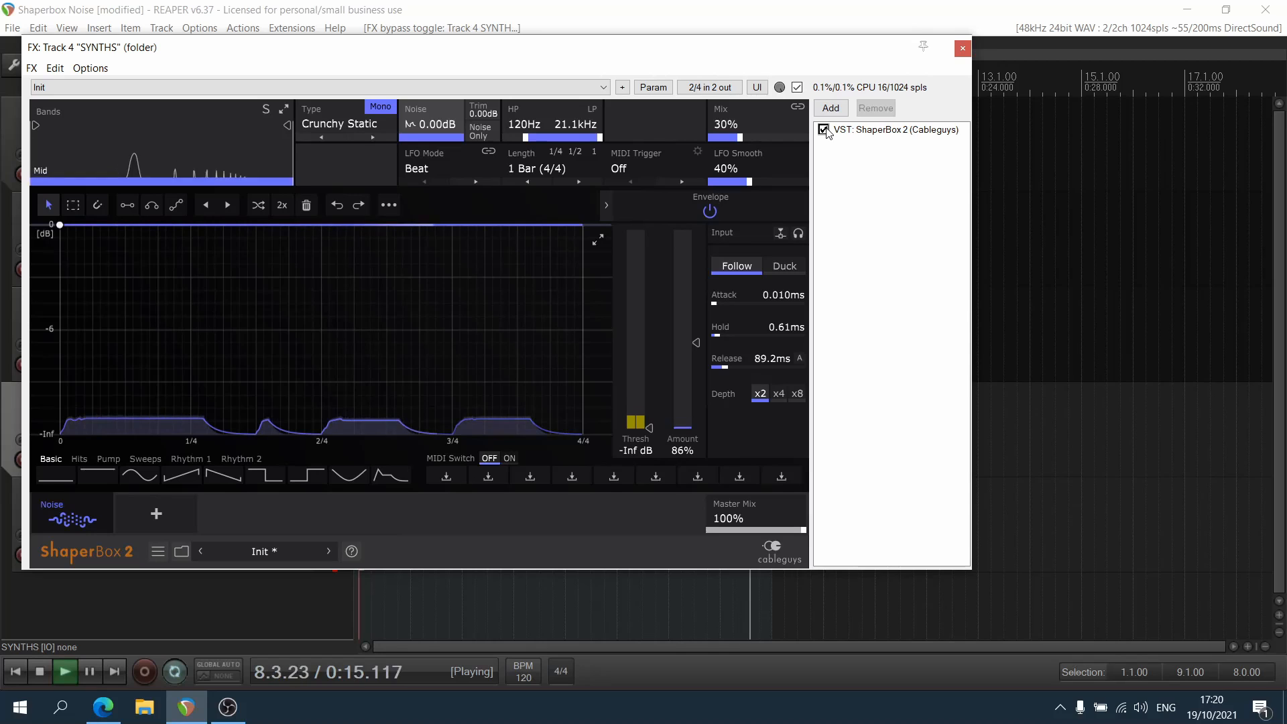
key("space")
left_click(963, 48)
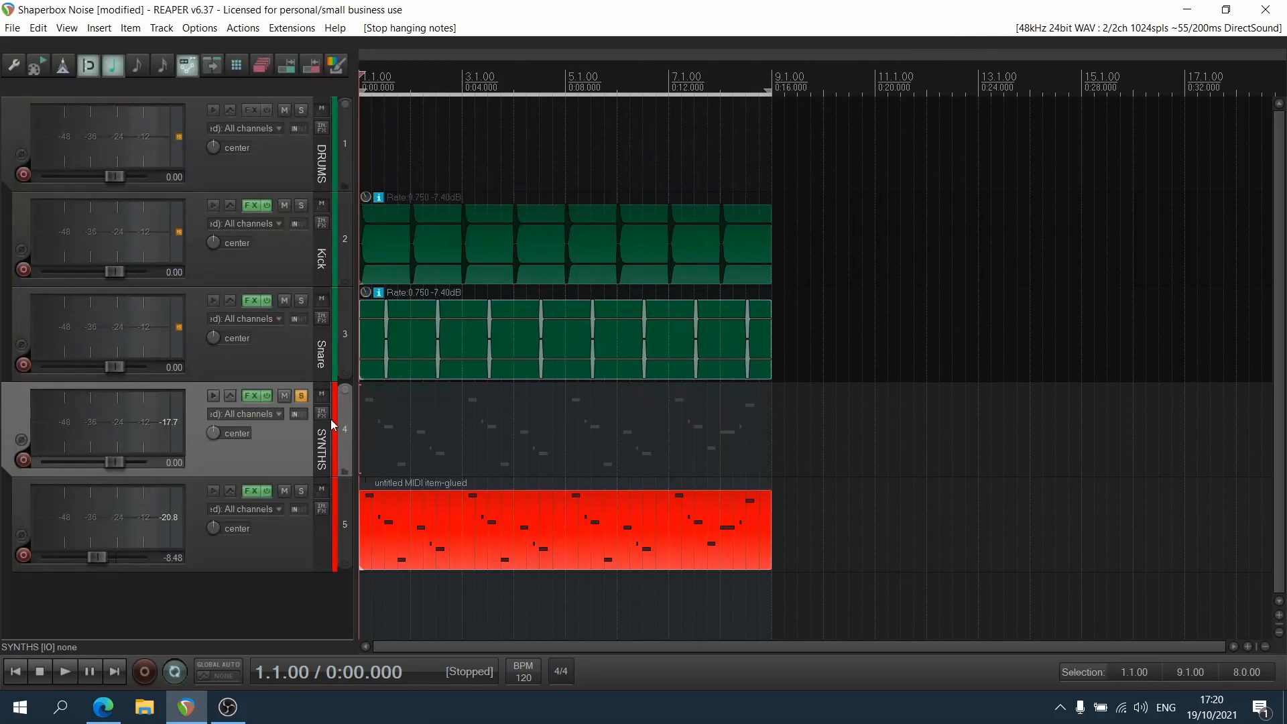
Unsolo SYNTHS and compare the full mix with the Kick, Snare and SYNTHS effects disabled and re-enabled together
left_click(302, 395)
left_click(296, 240, "shift")
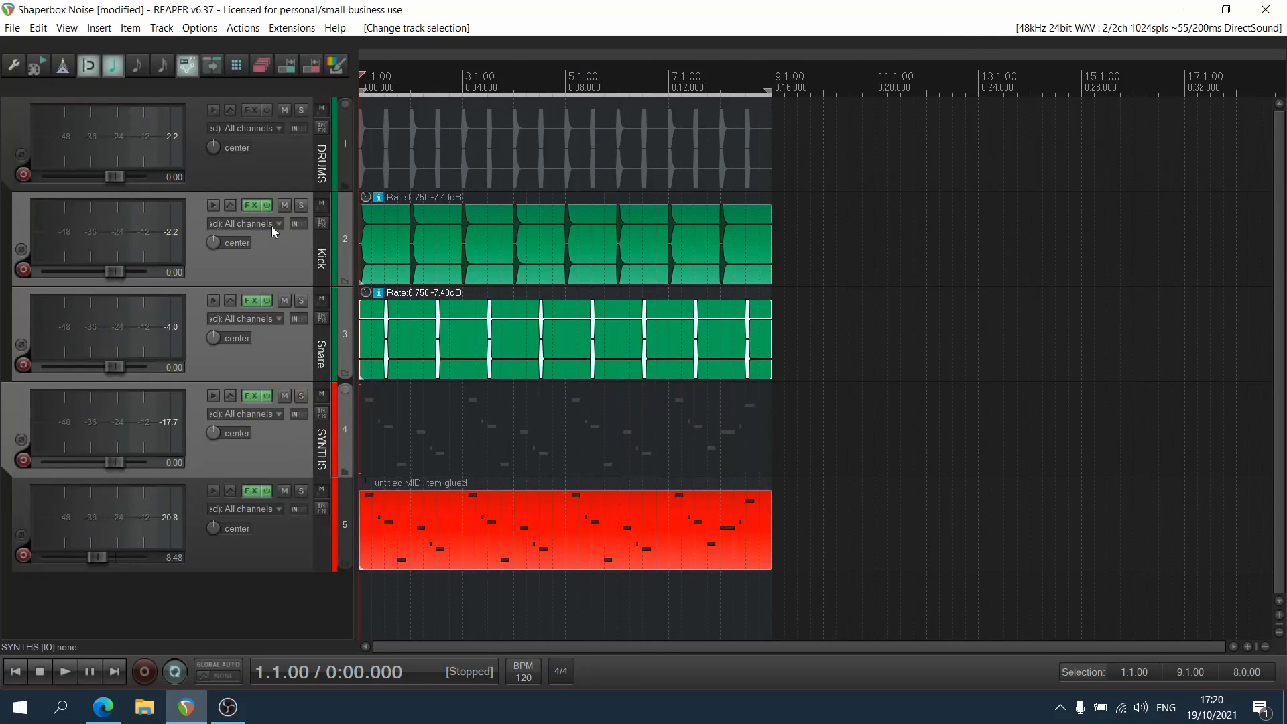
left_click(267, 204)
key("space")
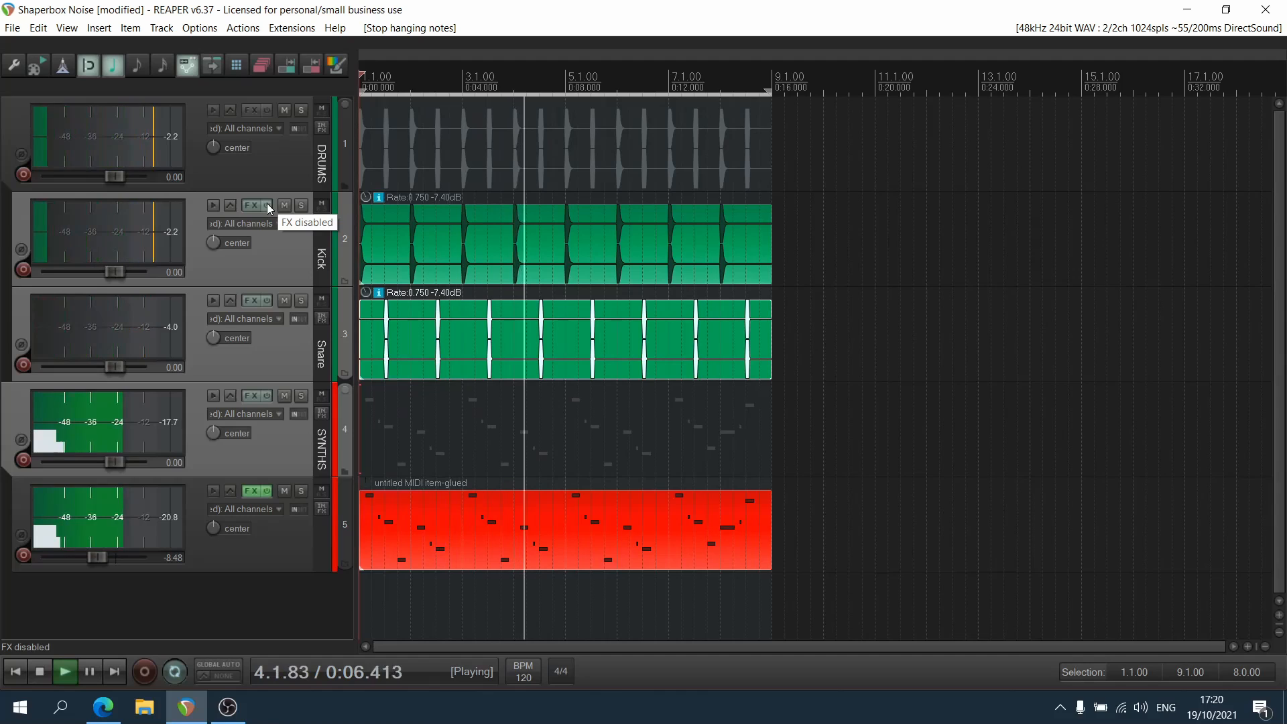
left_click(266, 204)
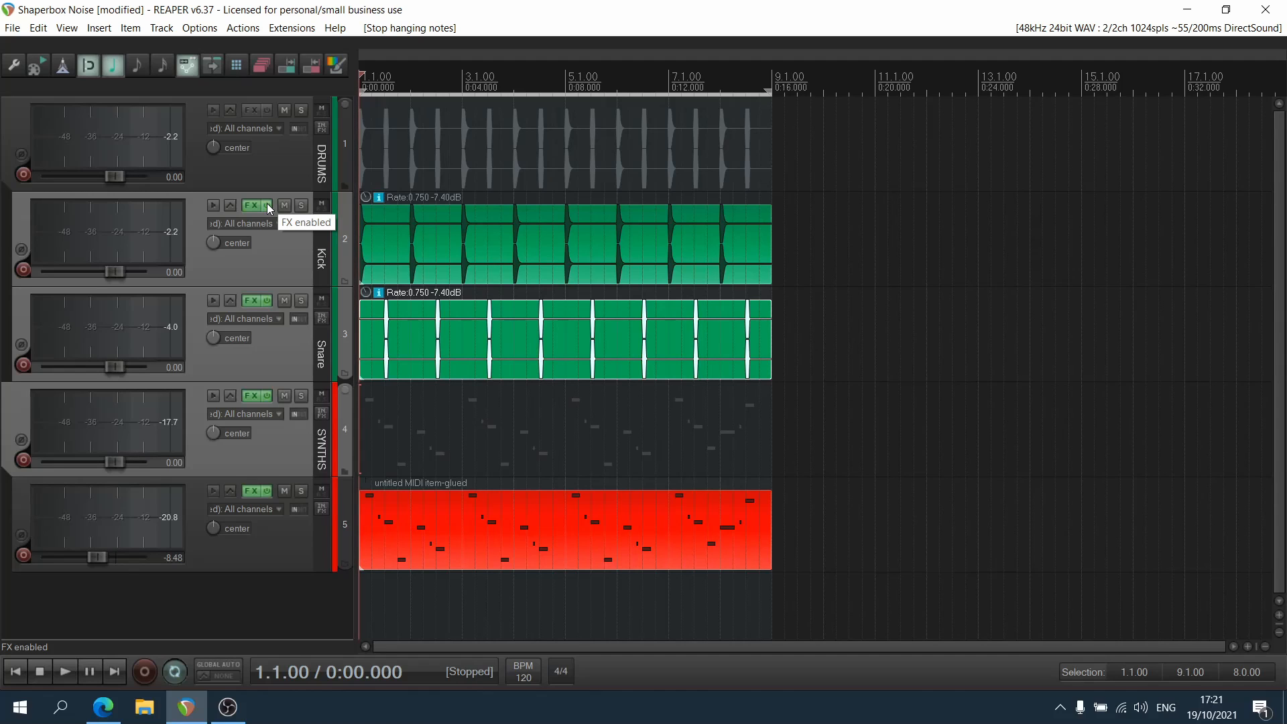
Select only the SYNTHS folder track and open its ShaperBox 2 effect
left_click(287, 443)
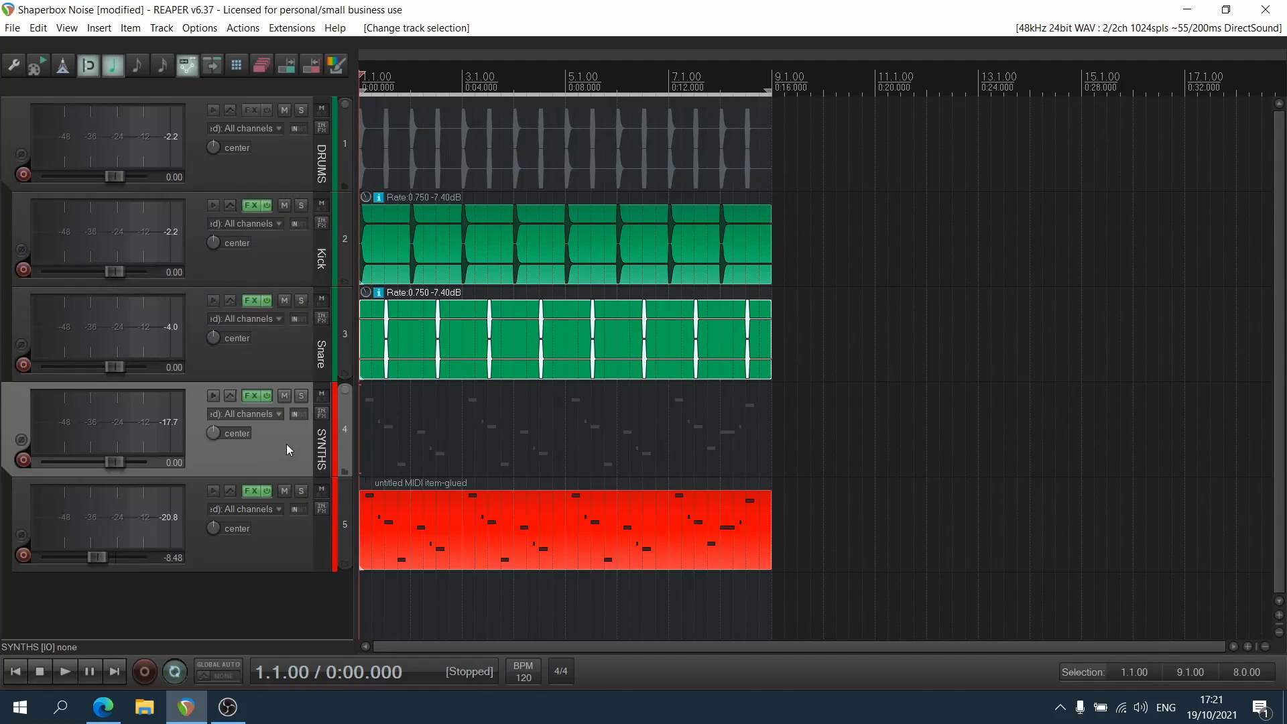
left_click(254, 396)
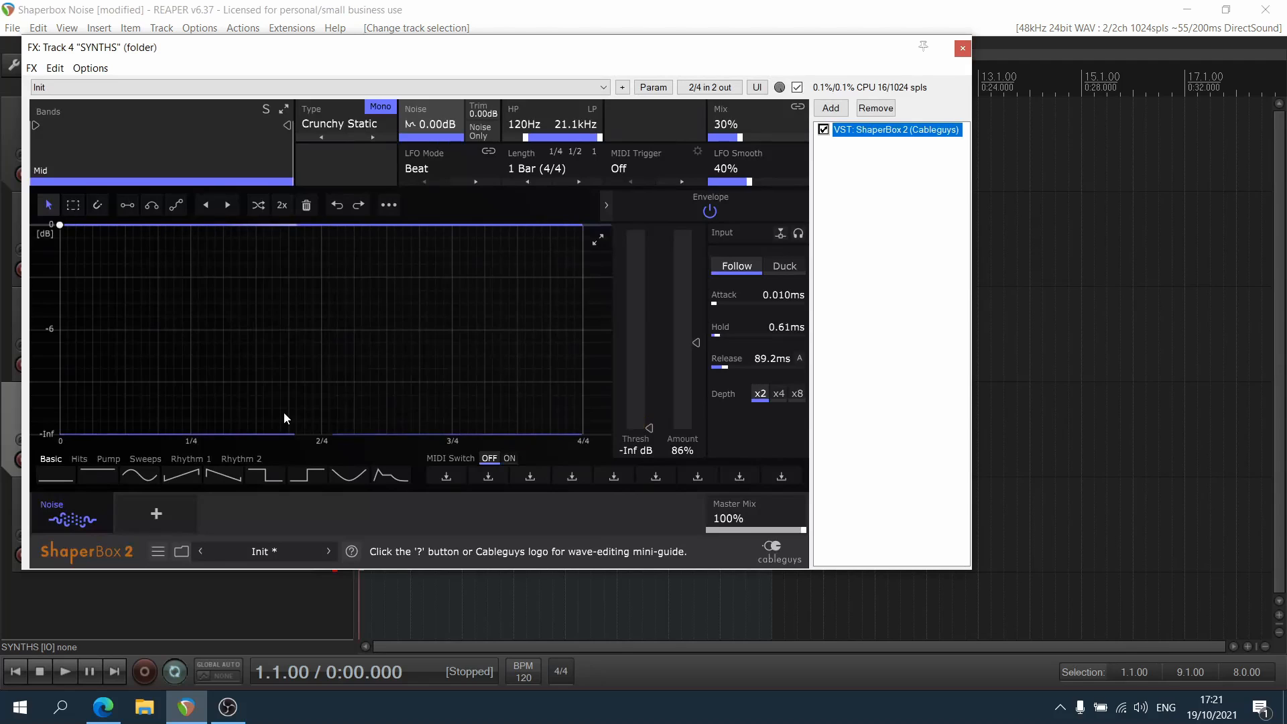